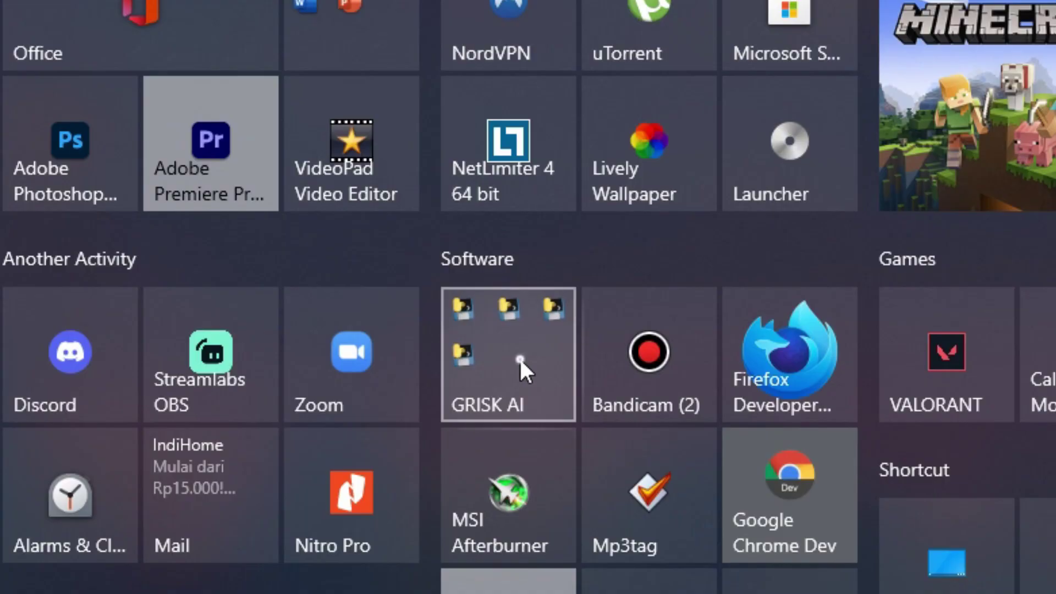
Launch RIFE-App as administrator from the GRISK AI group in Start.
click(519, 359)
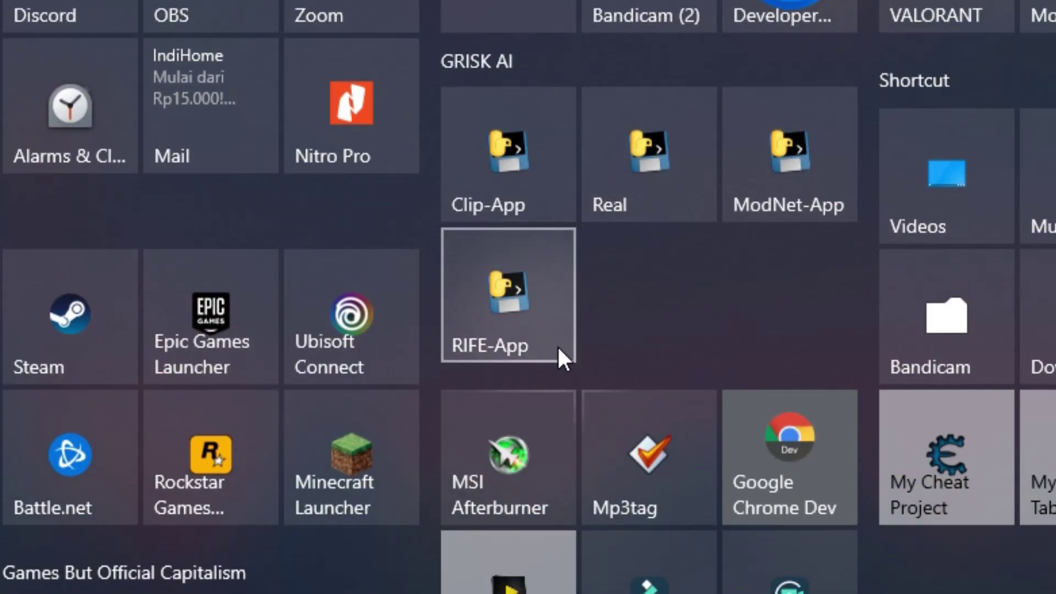
right_click(559, 352)
mouse_move(761, 480)
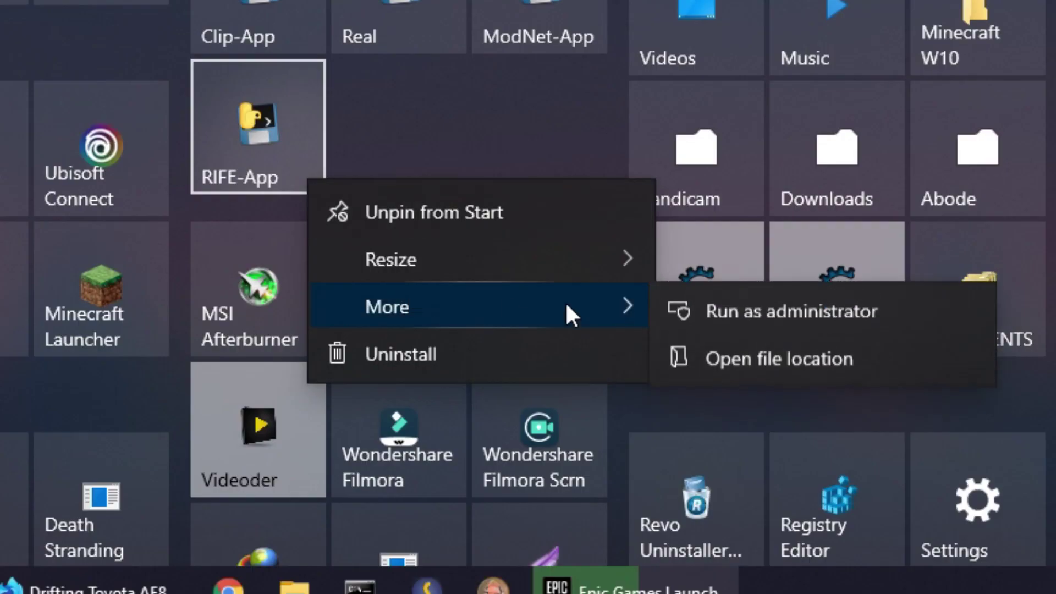
click(725, 312)
click(252, 91)
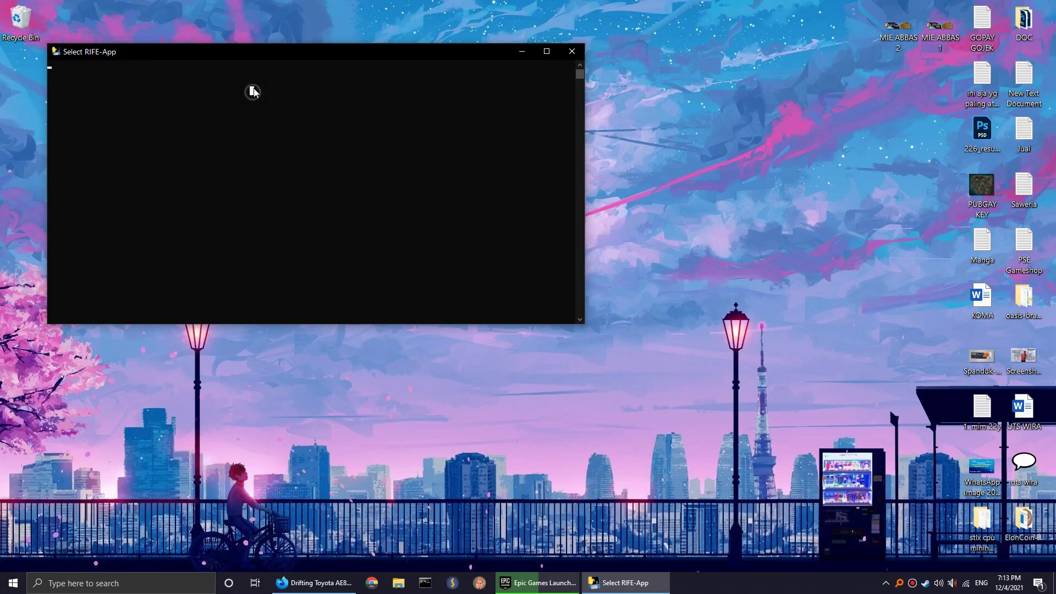
key(Return)
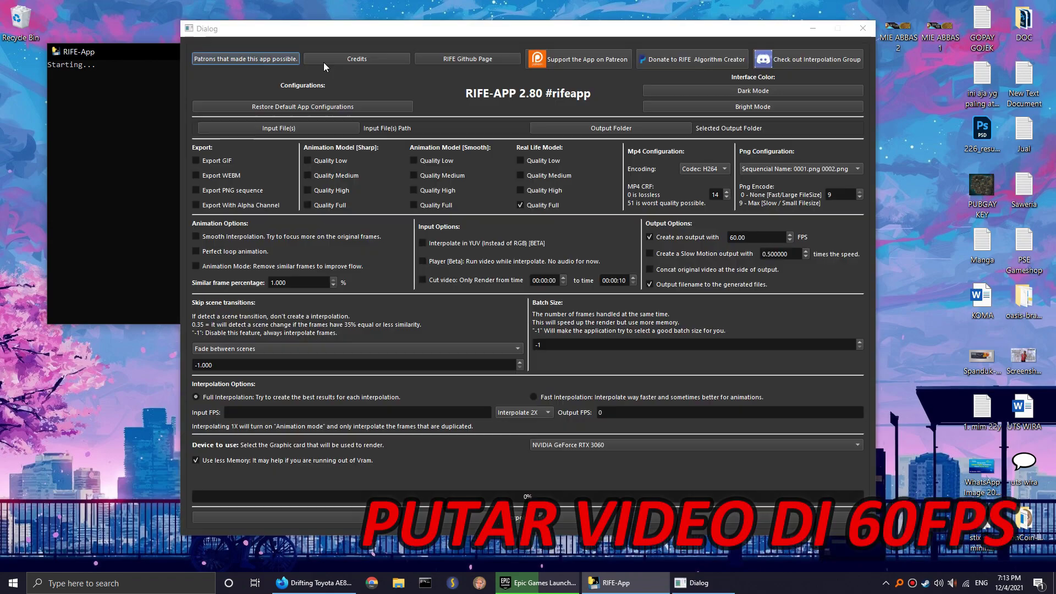
click(171, 55)
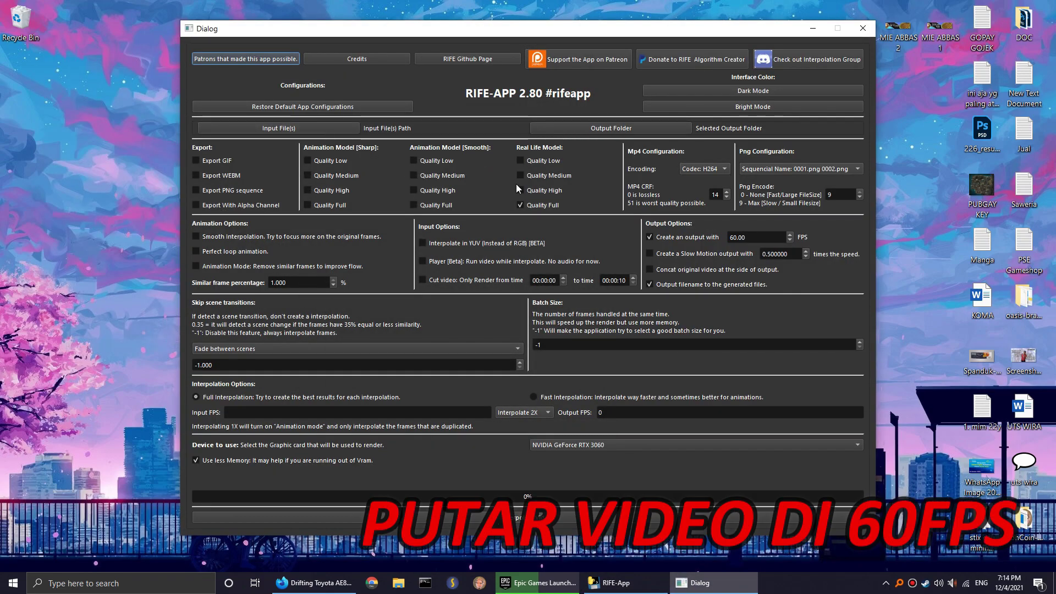
Switch to Firefox and play the YouTube video "Drifting Toyota AE86" in 1080p quality.
click(334, 587)
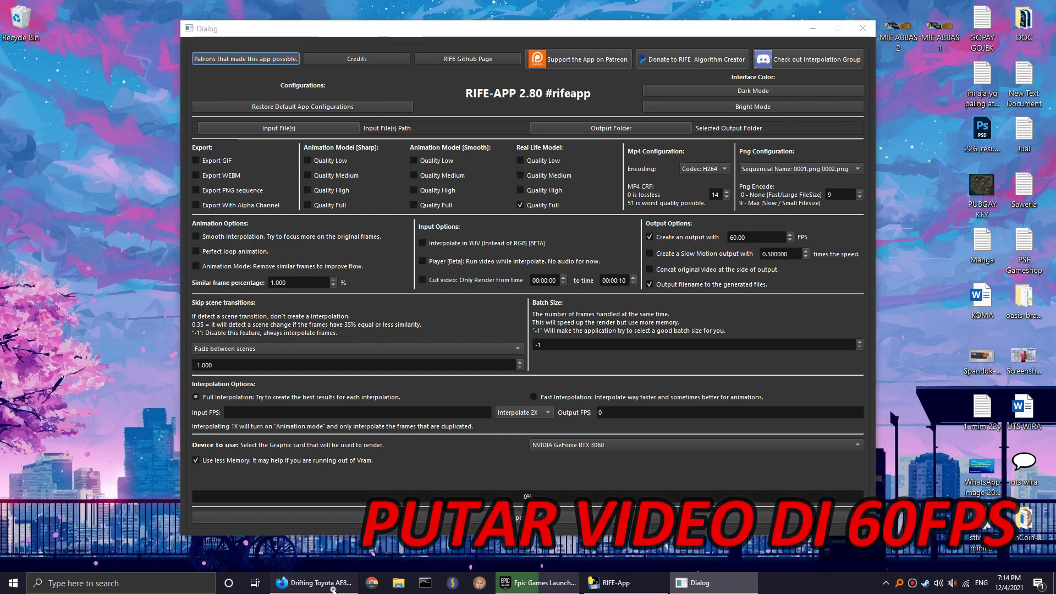
click(633, 31)
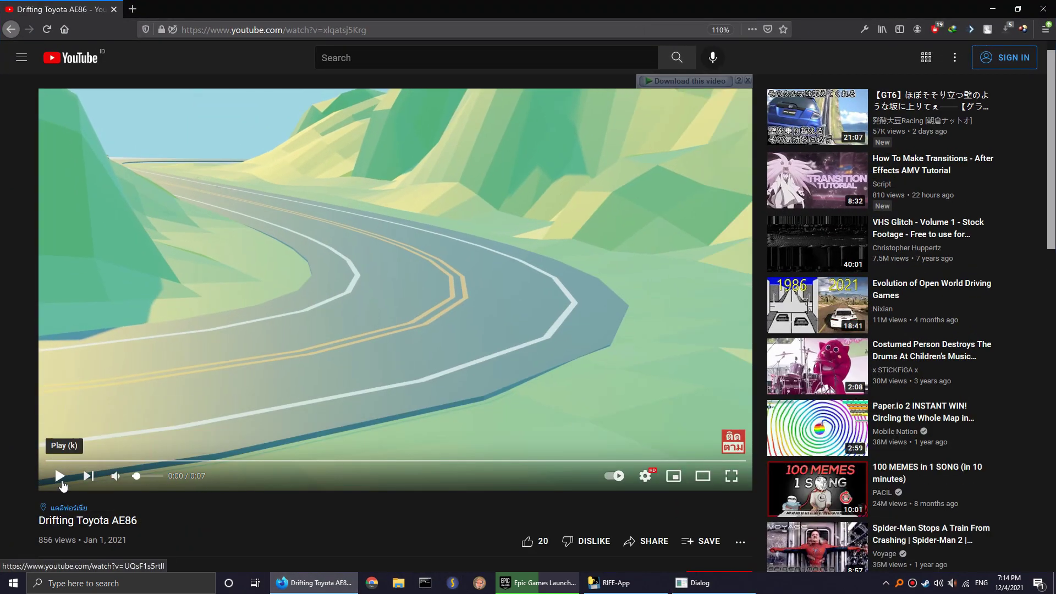
click(69, 482)
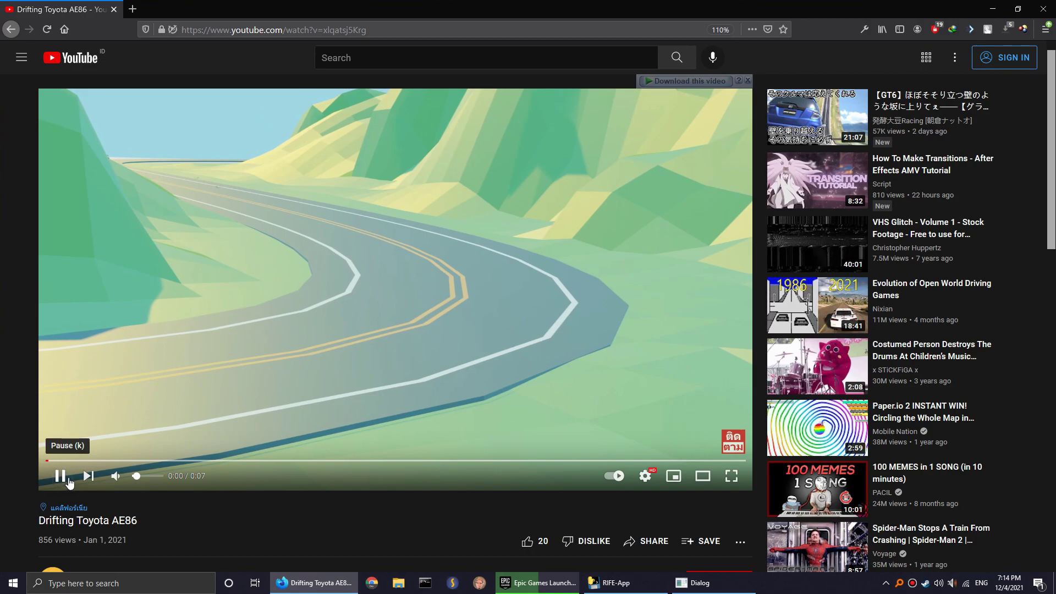
click(646, 476)
click(688, 434)
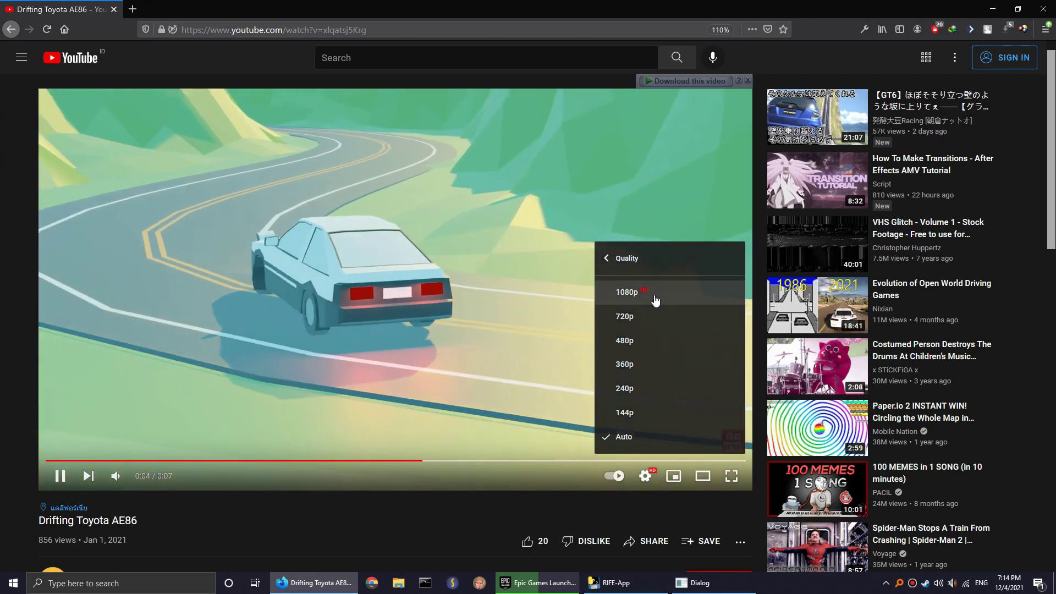
click(657, 297)
click(285, 369)
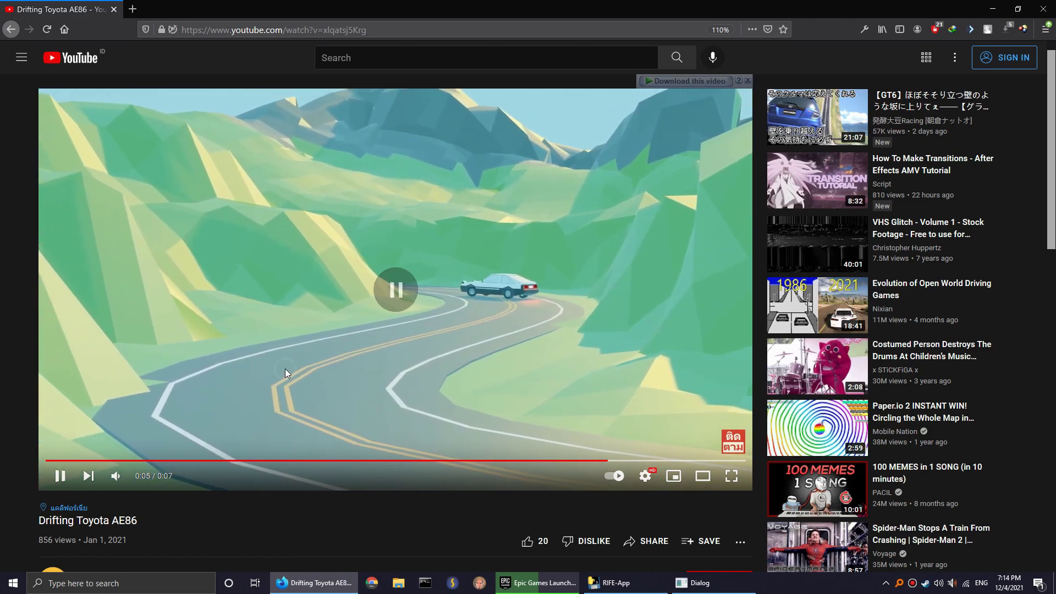
Download the video as Drifting Toyota AE86.mp4 to the root of drive D: and close the folder window showing it.
click(685, 84)
click(722, 122)
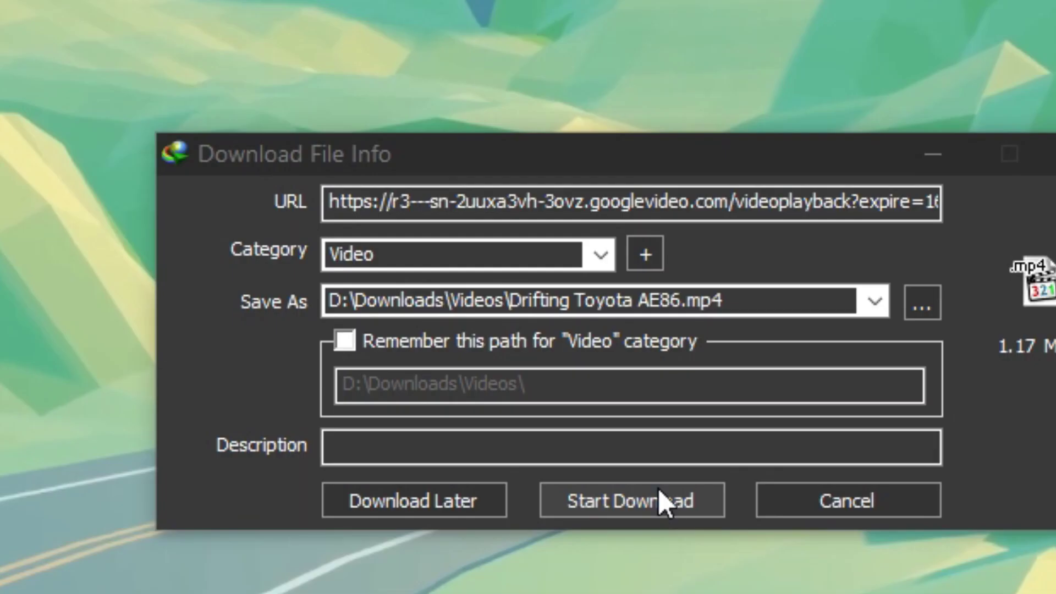
click(462, 300)
click(513, 300)
drag(513, 299, 355, 300)
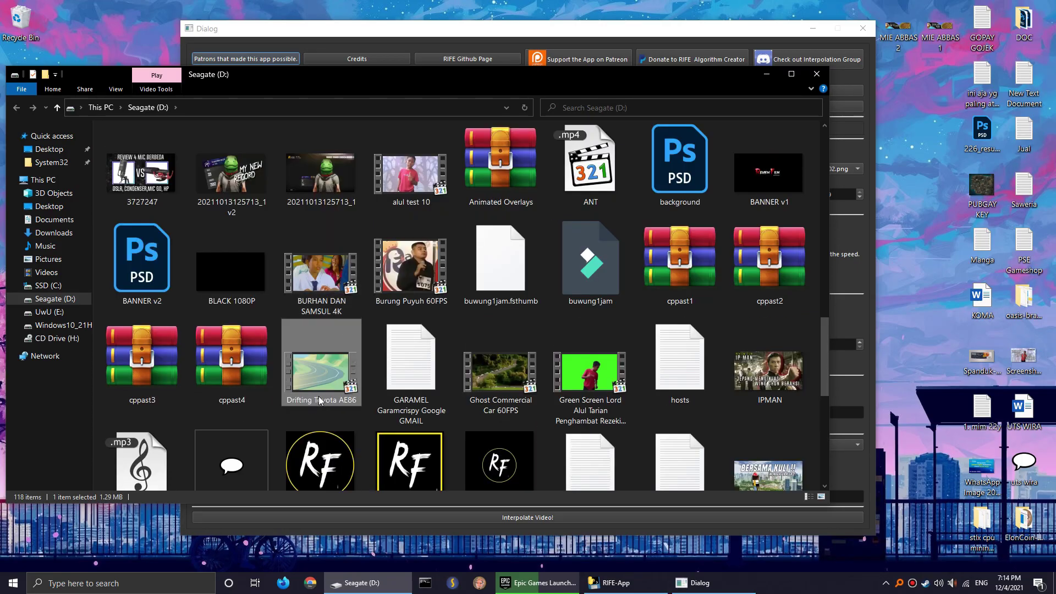
click(330, 421)
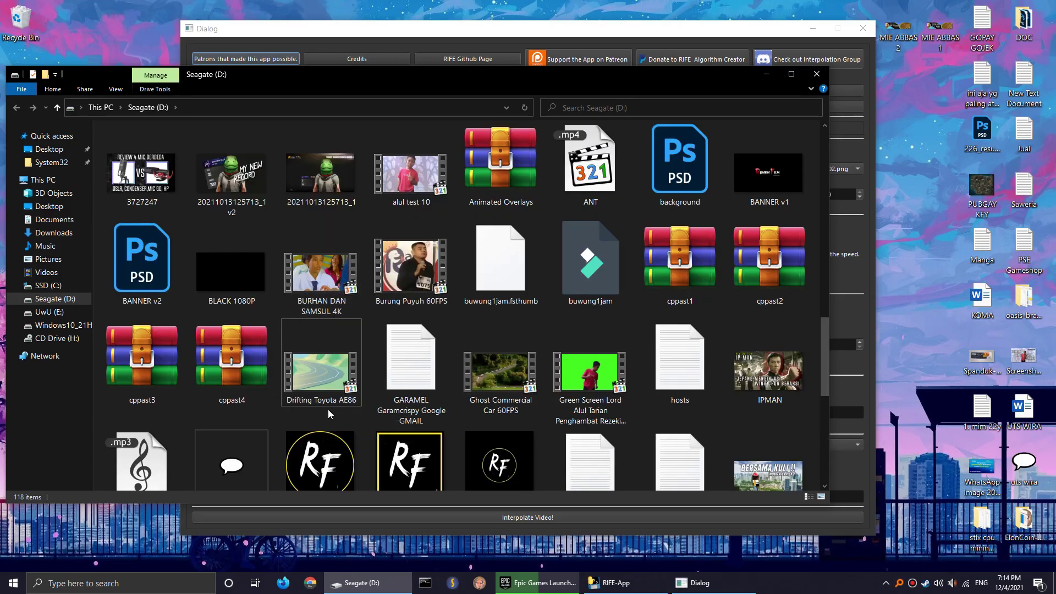
click(817, 76)
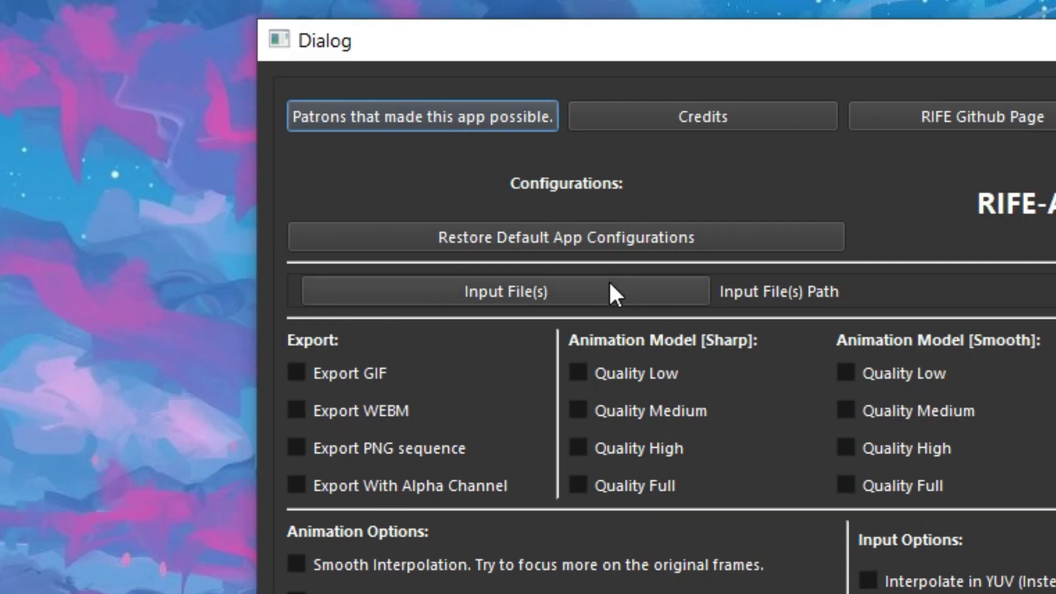
Load the Drifting Toyota AE86 video from Seagate (D:) as the input file.
click(603, 292)
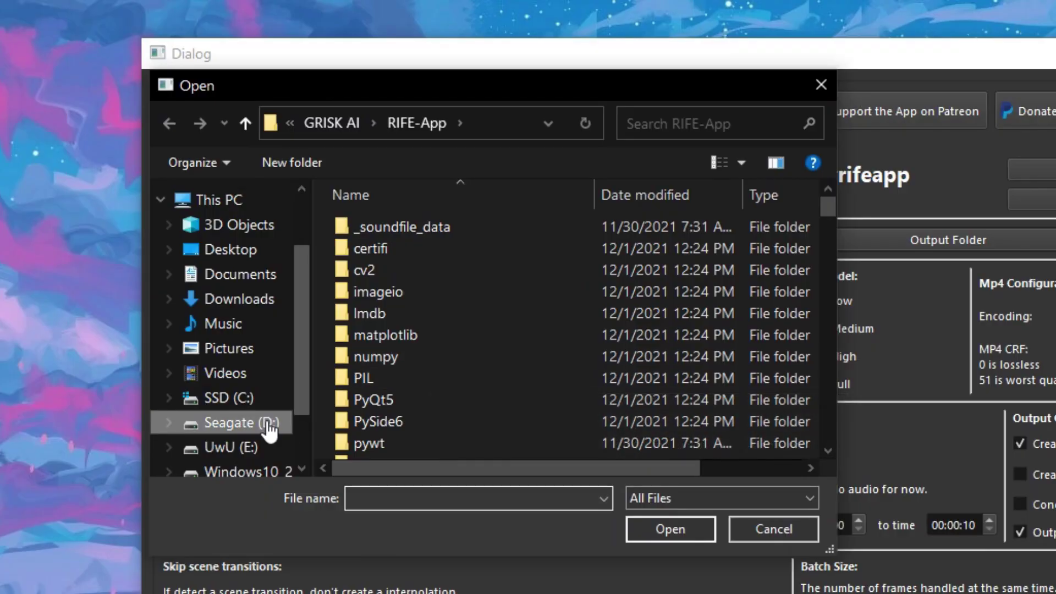
click(270, 424)
scroll(520, 369, down, 5)
click(647, 258)
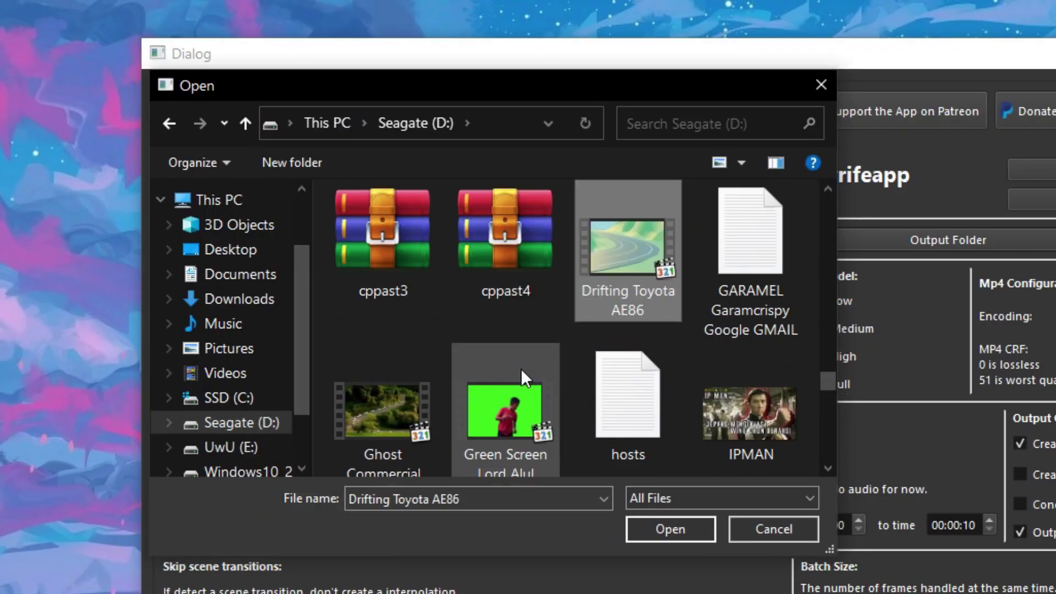
double_click(646, 257)
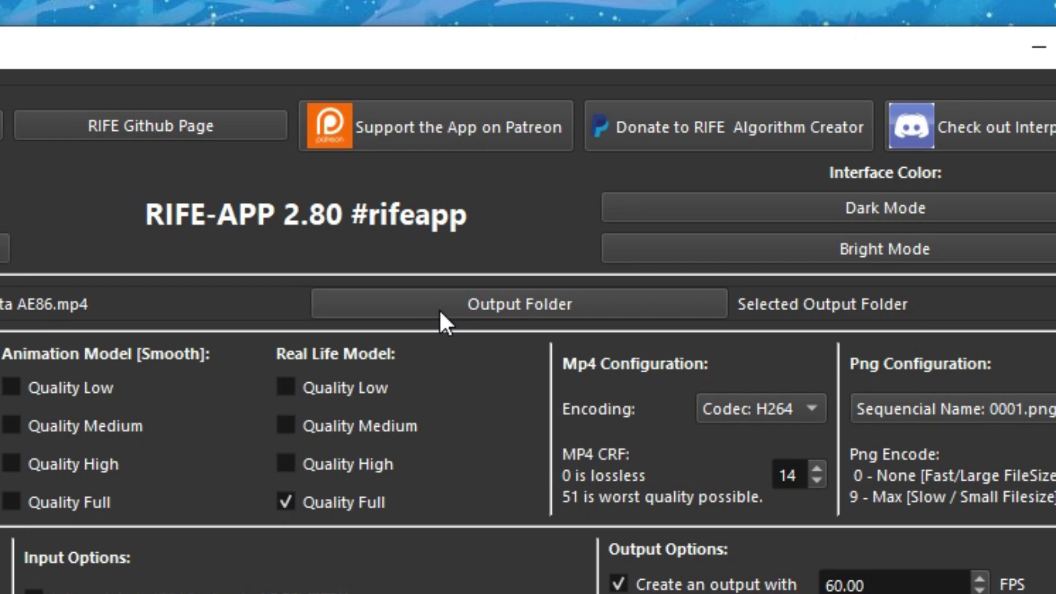
Set the output folder to 60FPS Projecty on Seagate (D:).
click(440, 308)
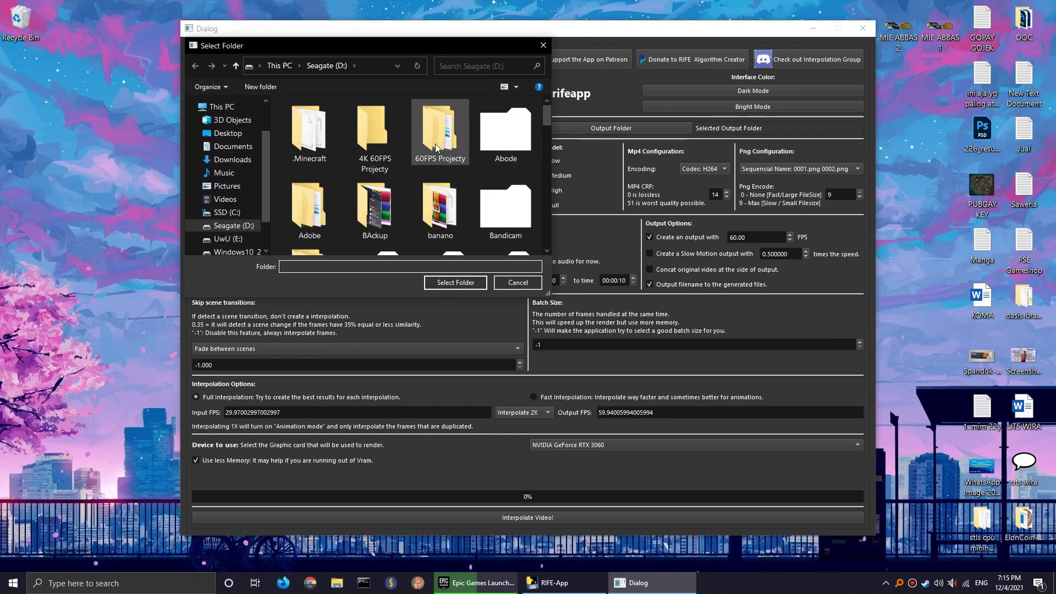
click(436, 148)
drag(549, 294, 812, 336)
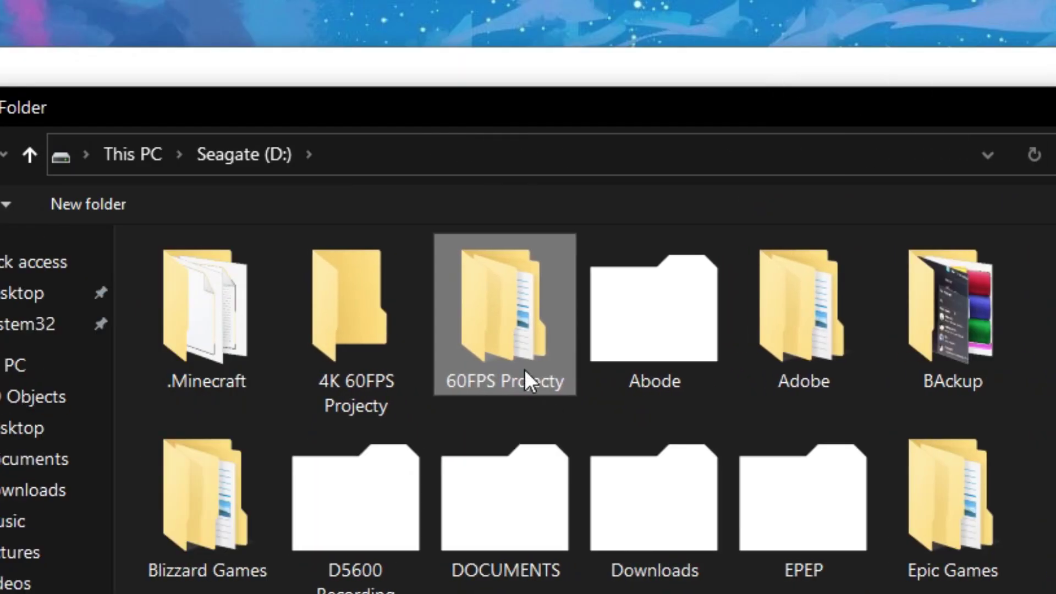
double_click(524, 369)
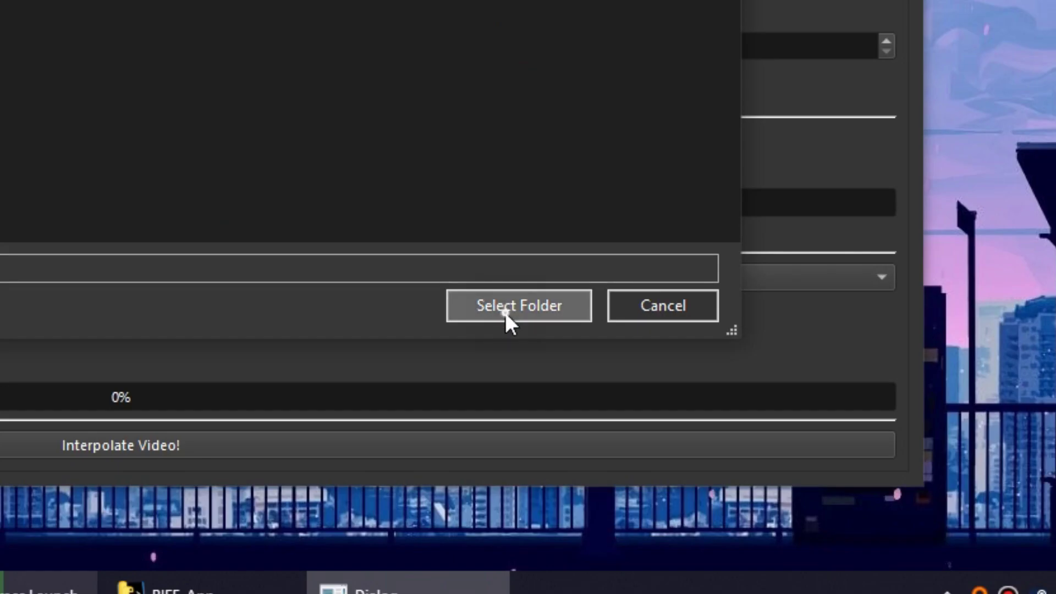
click(505, 312)
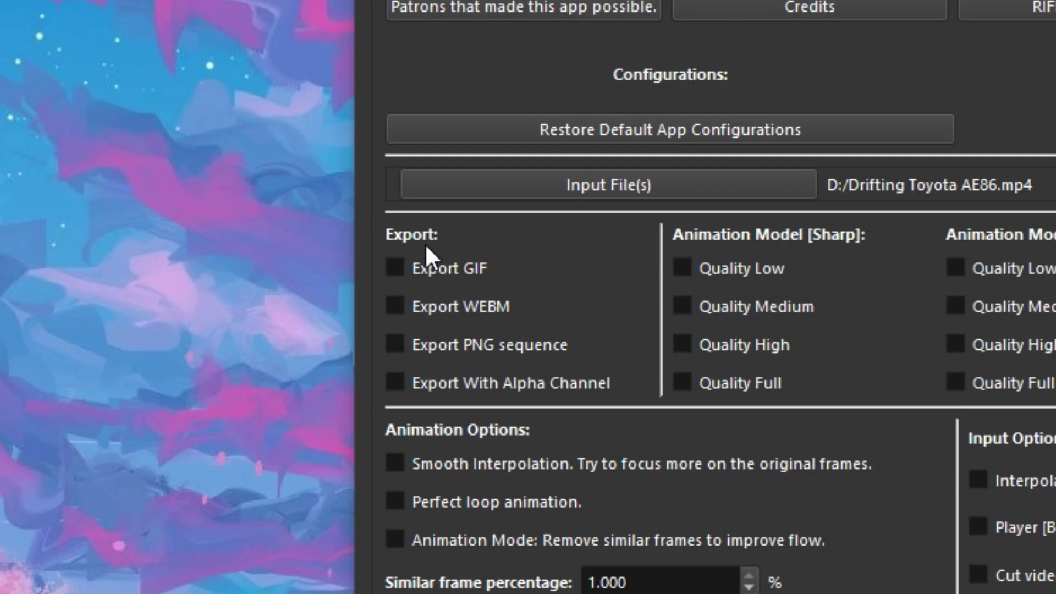
click(419, 230)
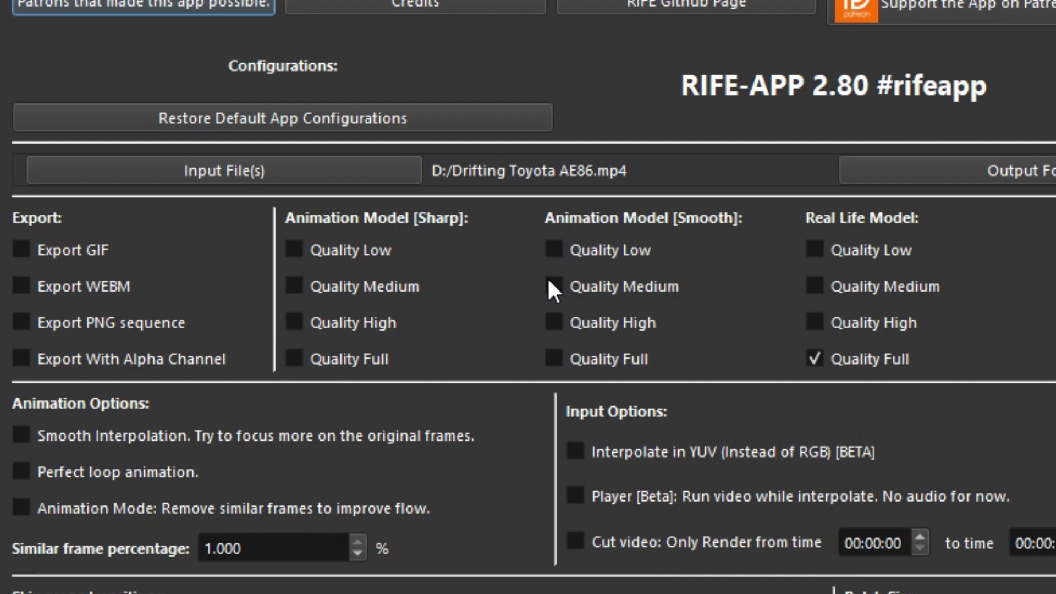
click(556, 360)
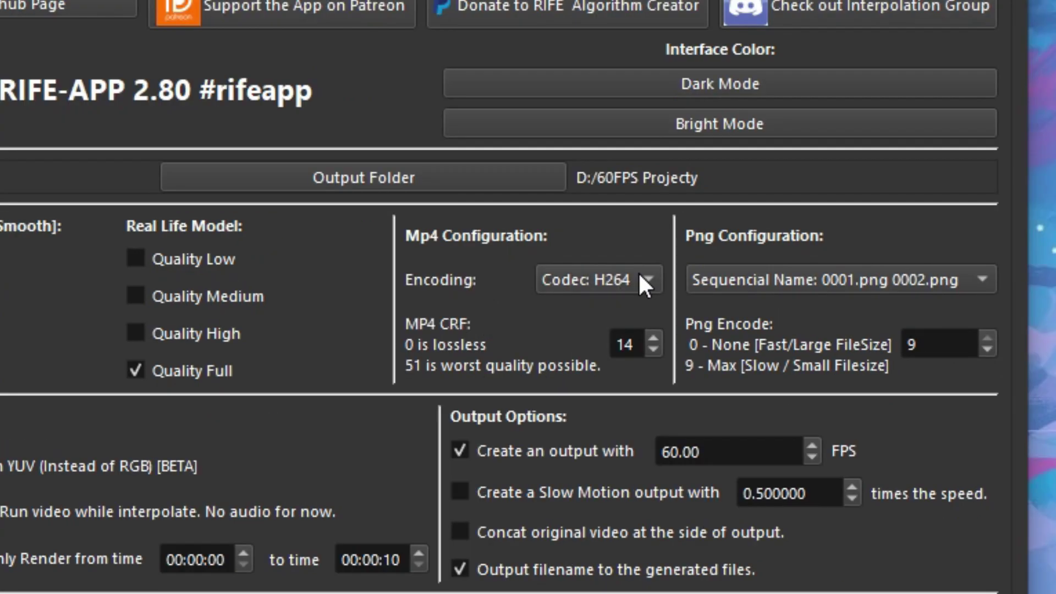
click(978, 273)
click(977, 270)
Try the H265 codec for the MP4 encoding and switch it back to H264.
click(653, 285)
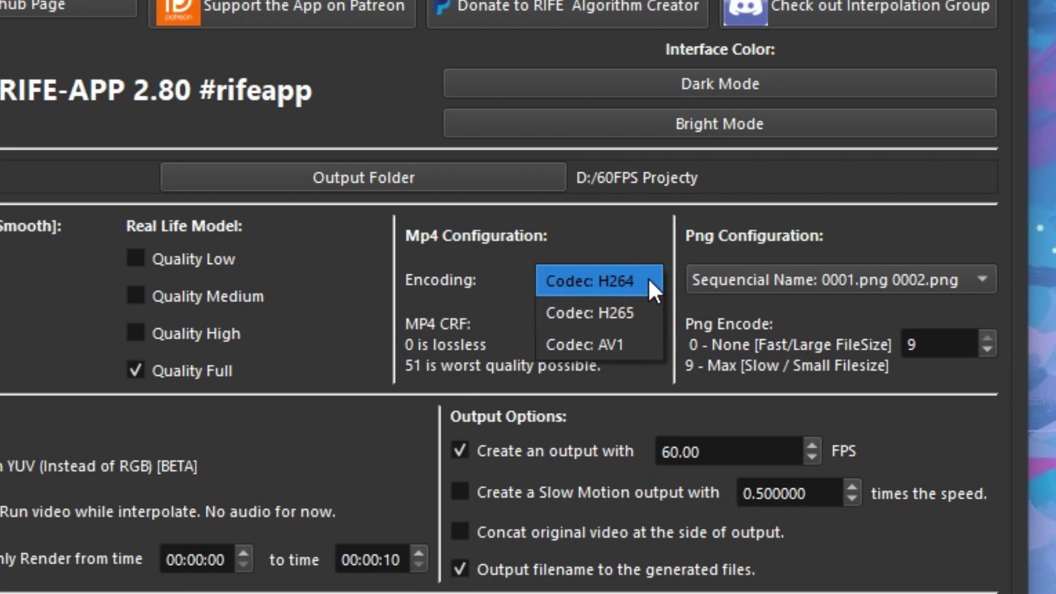
click(648, 280)
click(653, 289)
click(630, 315)
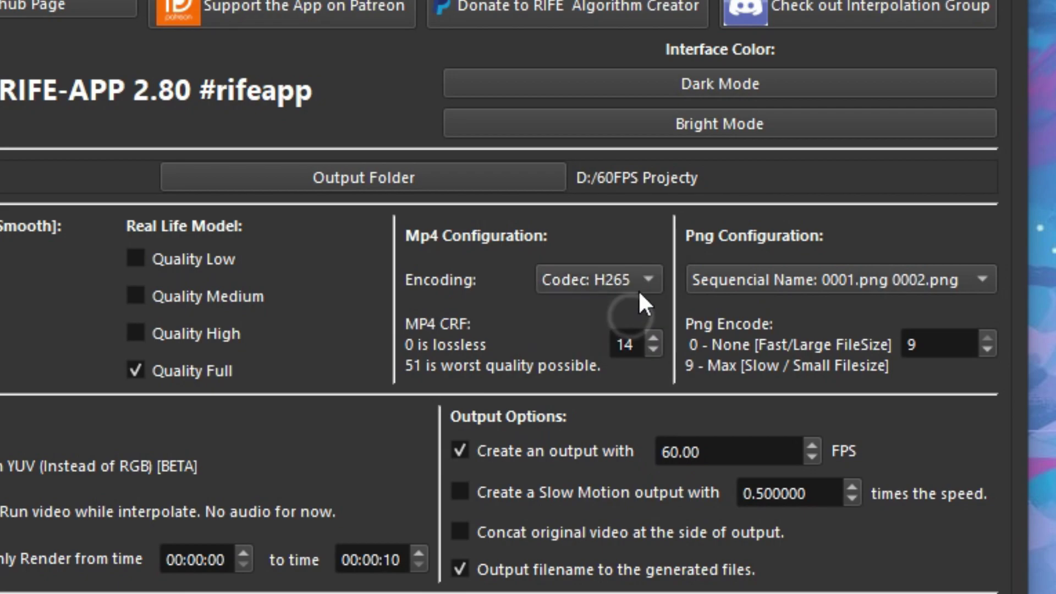
click(639, 282)
click(642, 250)
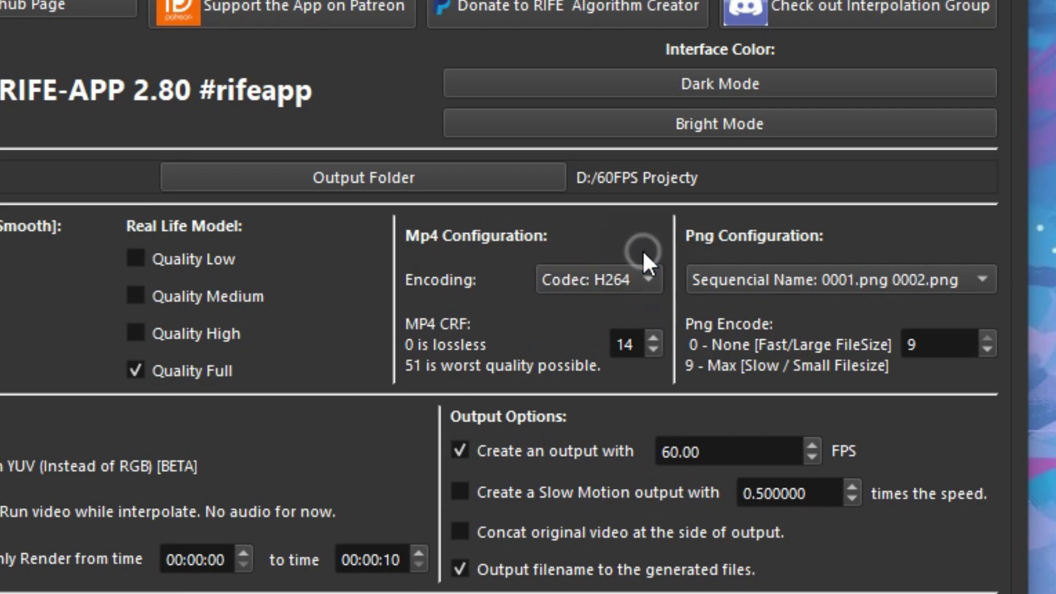
Examine the MP4 CRF setting and the available PNG file naming schemes.
click(632, 347)
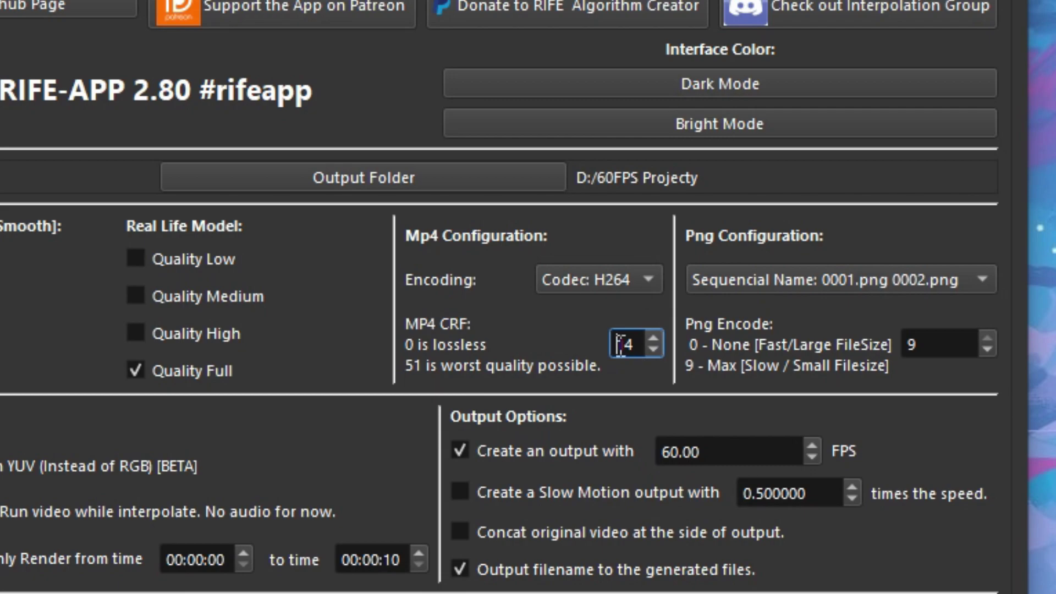
click(413, 347)
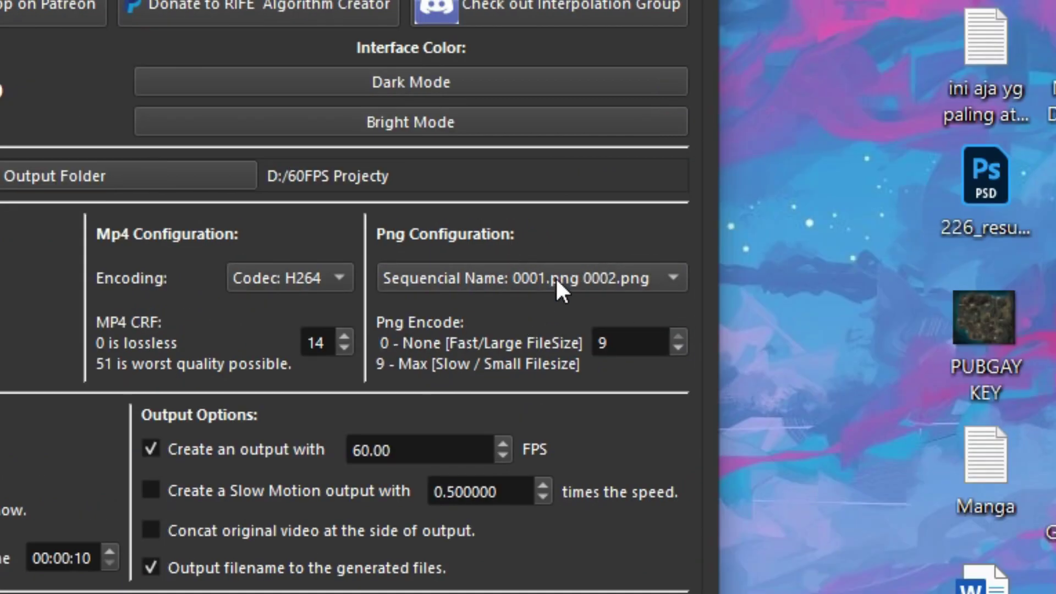
click(557, 289)
click(590, 270)
click(604, 273)
click(607, 281)
click(592, 286)
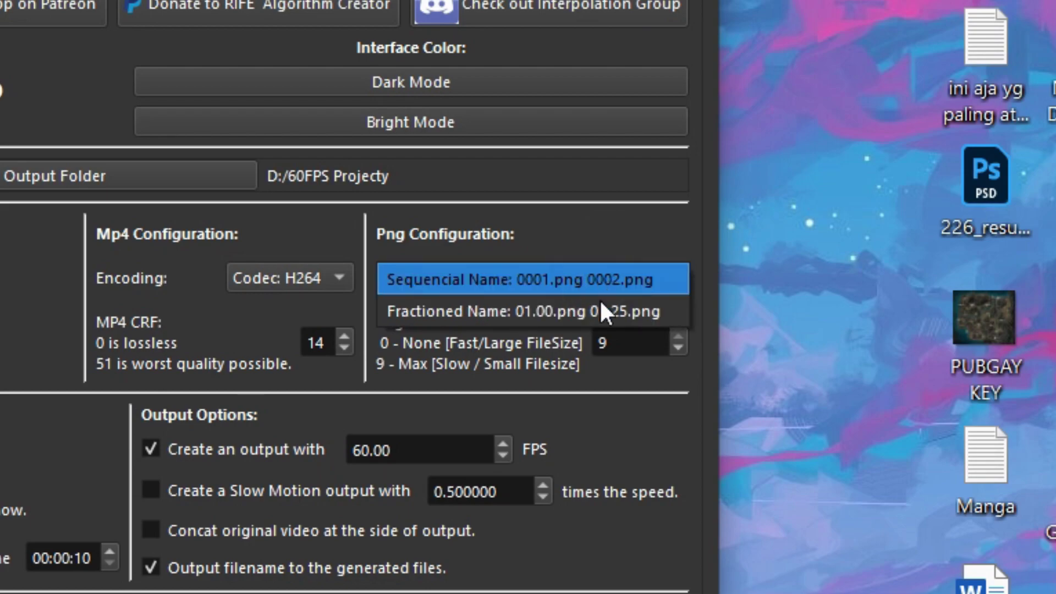
click(501, 286)
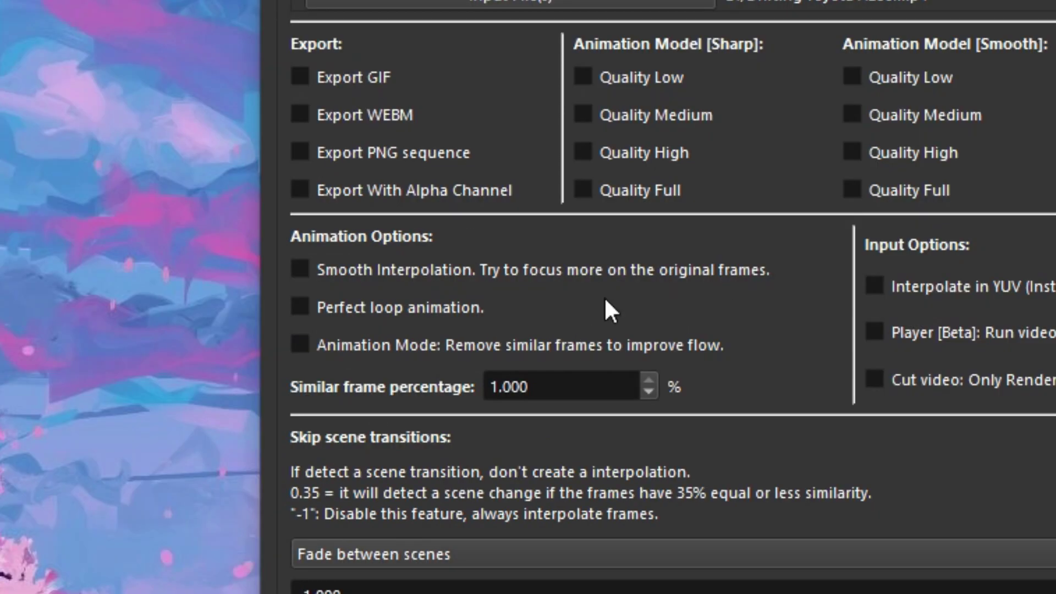
Enable Smooth Interpolation and Animation Mode in the animation options, leaving Perfect loop animation off.
click(396, 271)
click(431, 347)
click(474, 341)
click(478, 278)
click(470, 342)
click(474, 269)
click(474, 268)
click(469, 343)
click(570, 269)
click(551, 345)
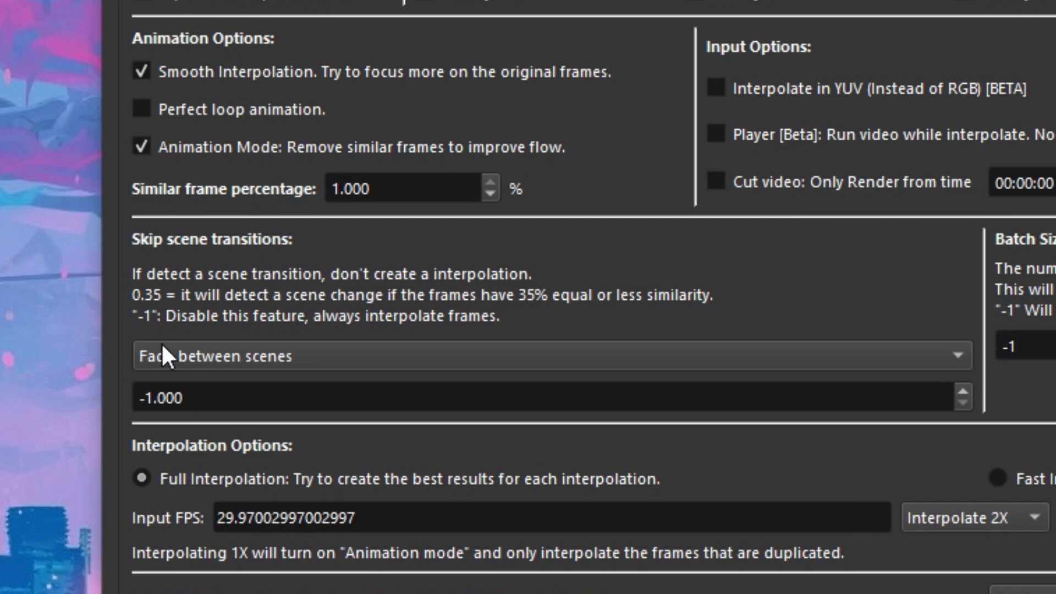
Set both the scene transition skip threshold and the batch size to -1.
drag(206, 394, 124, 395)
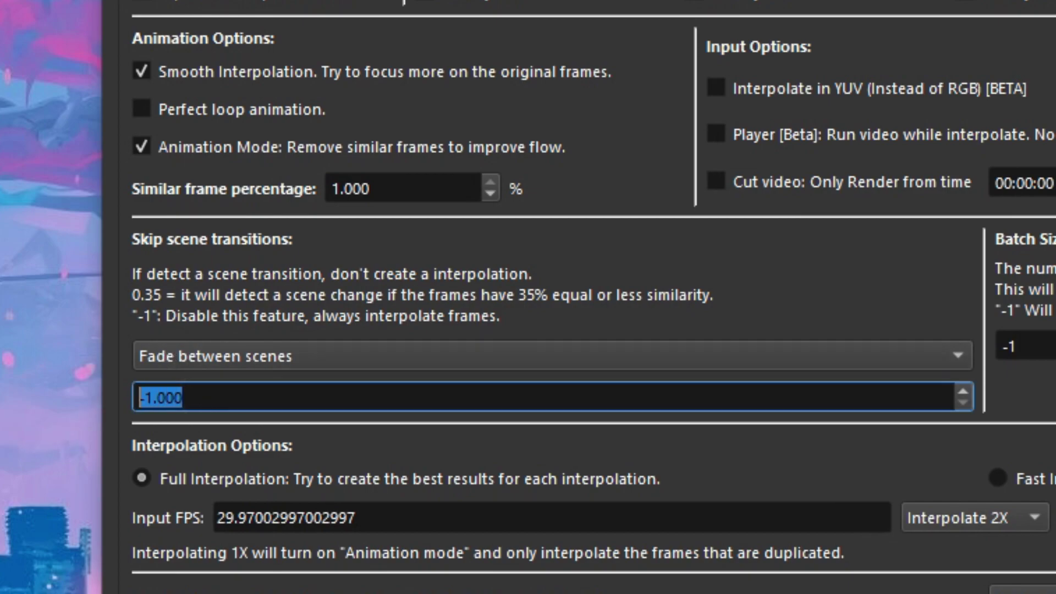
text(-1)
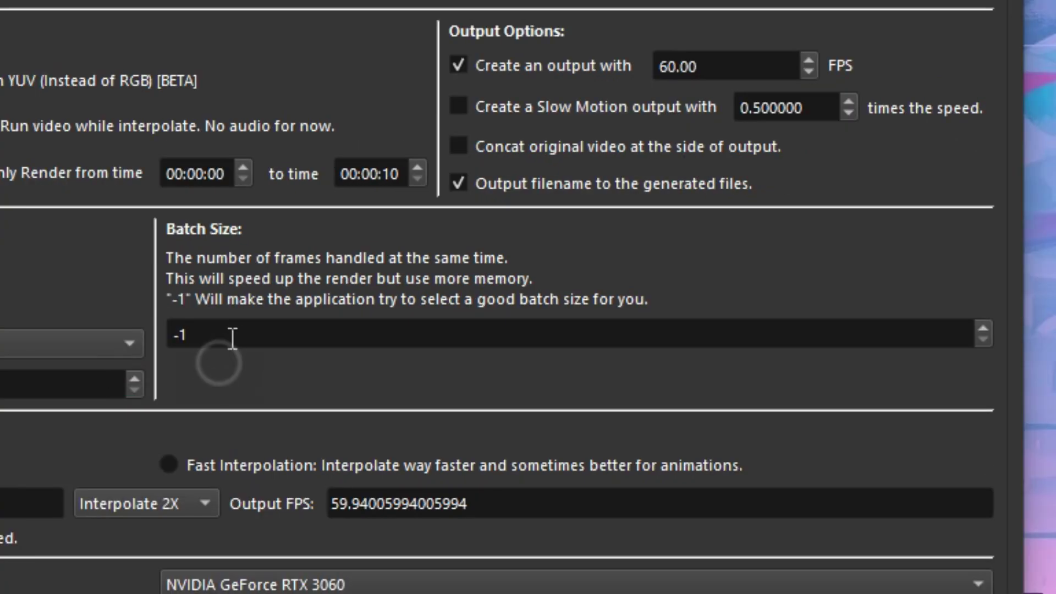
click(233, 336)
double_click(233, 335)
text(-1)
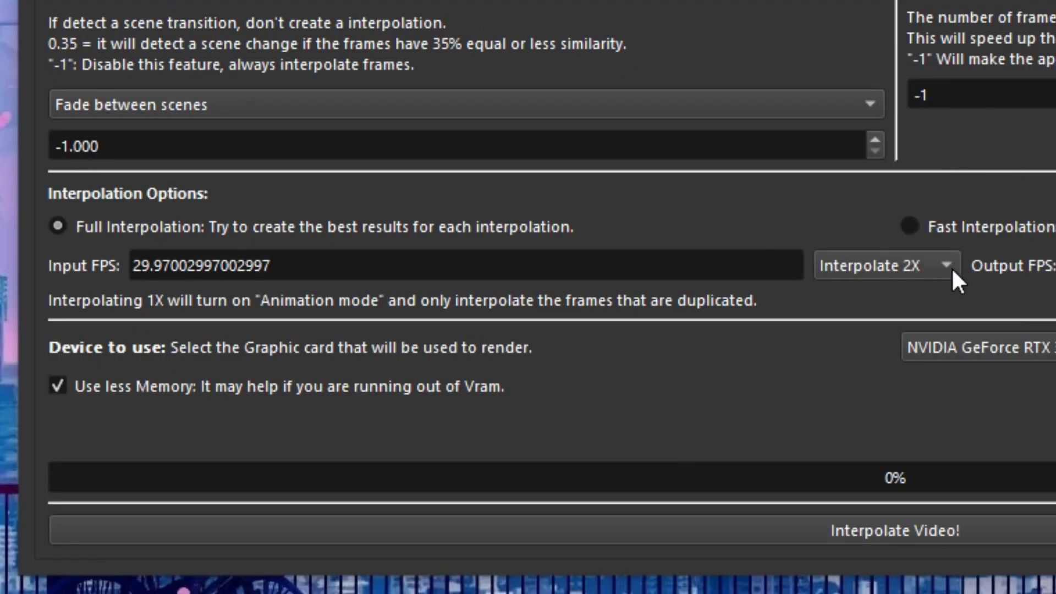
Try other interpolation multipliers in place of Interpolate 2X.
click(953, 271)
click(929, 285)
click(929, 263)
click(921, 237)
click(245, 288)
click(220, 312)
click(219, 286)
click(214, 252)
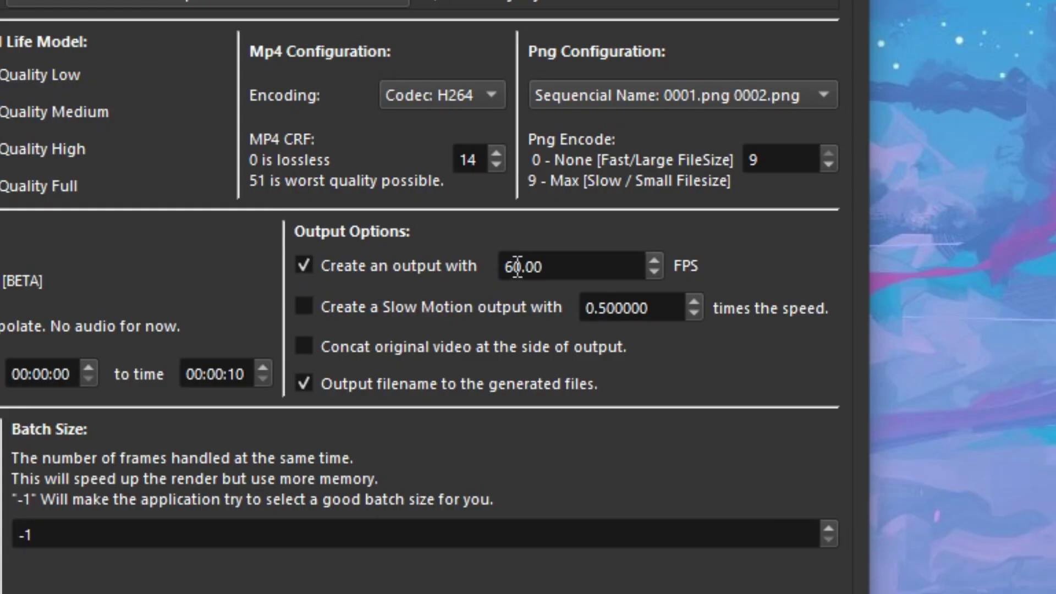
Check the output frame rate option and the detected input FPS of the clip.
drag(523, 267, 507, 233)
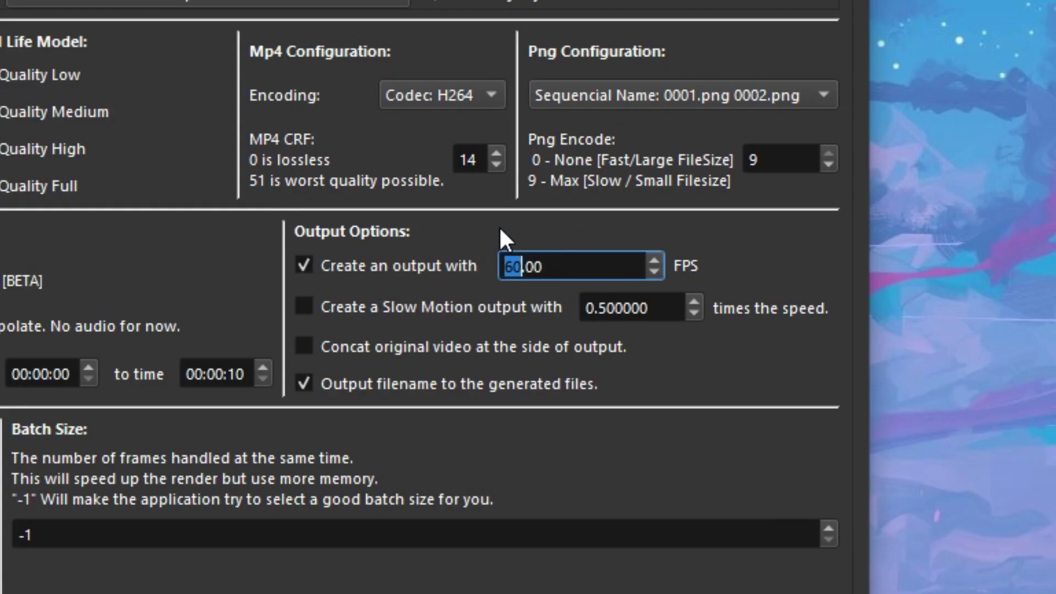
click(377, 228)
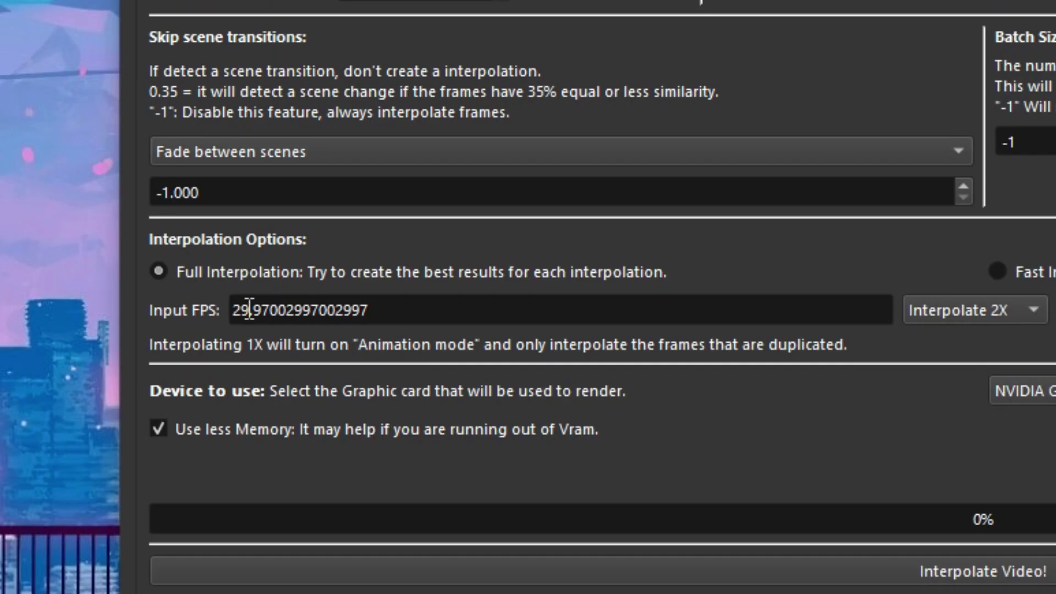
double_click(310, 411)
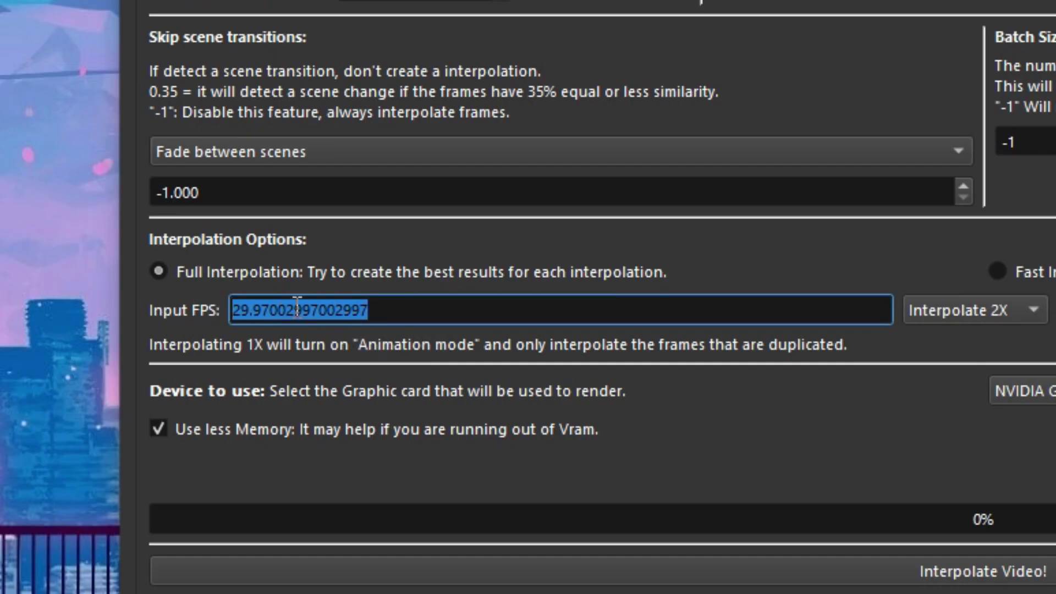
click(641, 249)
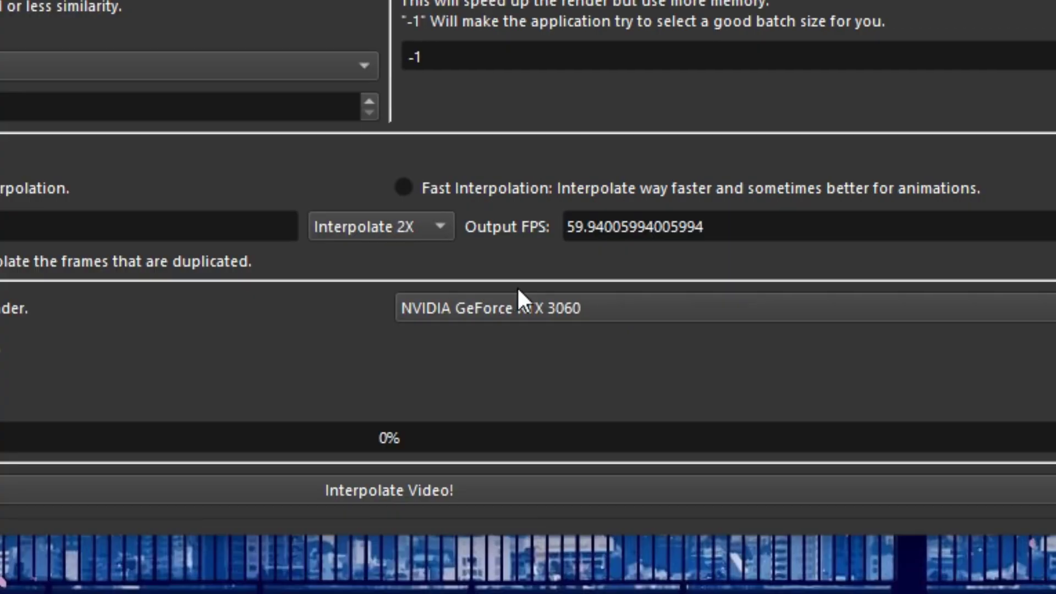
Select the NVIDIA GeForce RTX 3060 as the render device and keep Use less Memory enabled.
click(520, 309)
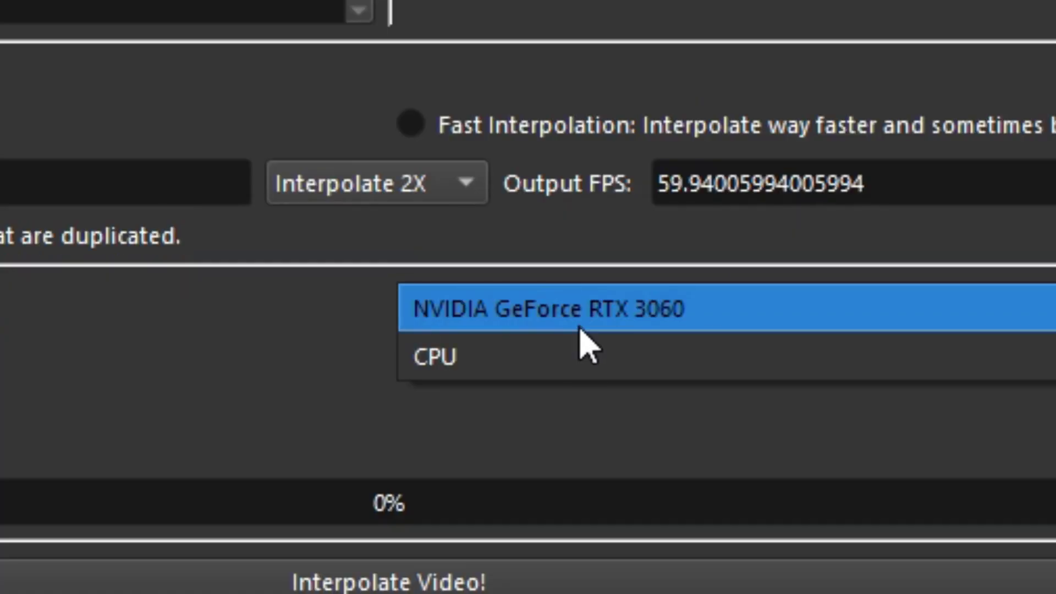
click(775, 324)
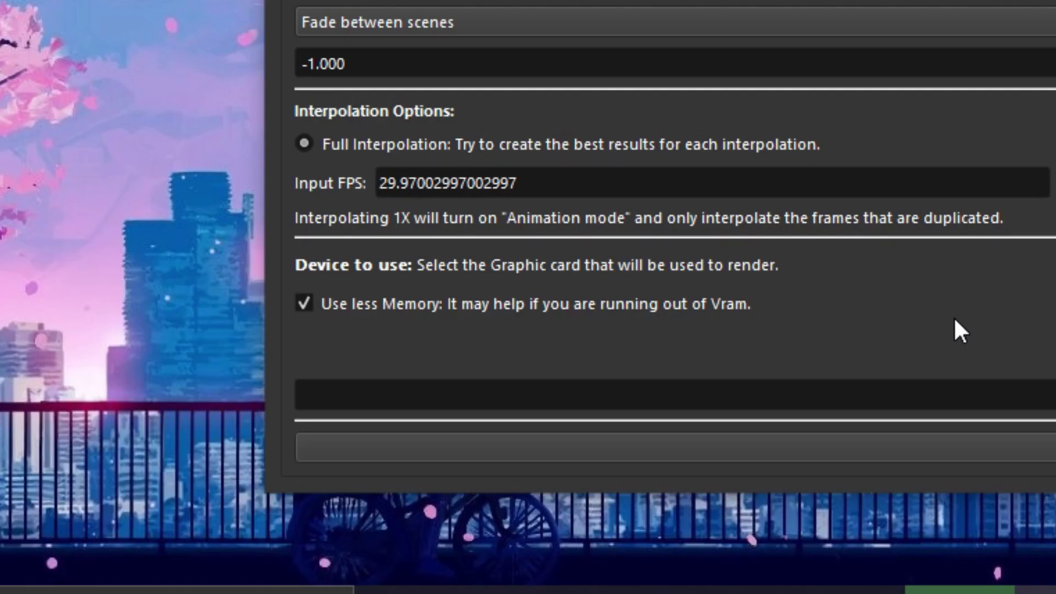
click(305, 305)
click(309, 305)
click(328, 309)
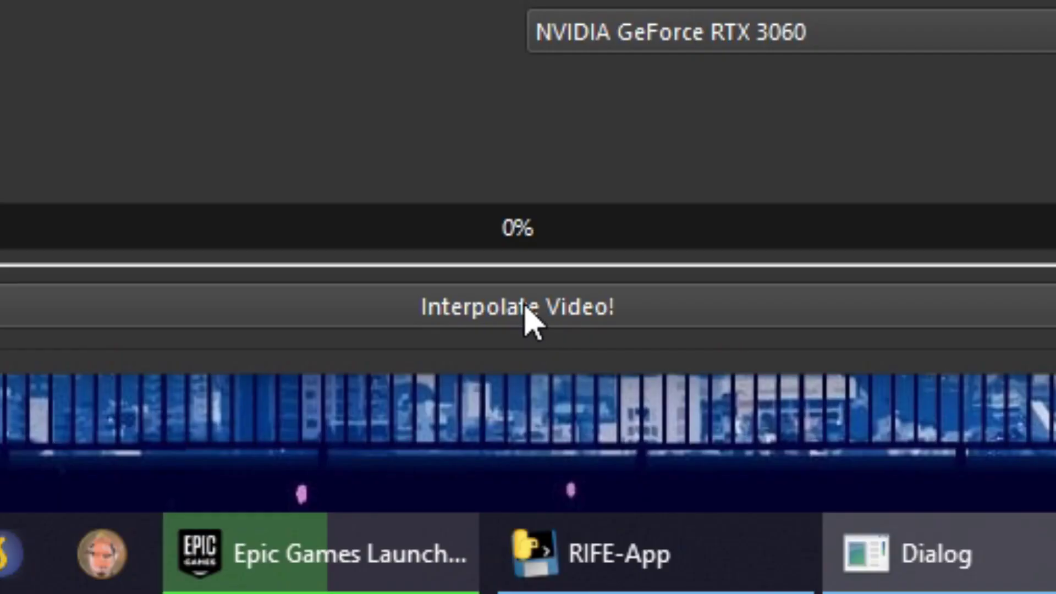
Start interpolating the video and bring the RIFE-App console forward to follow the render.
click(529, 518)
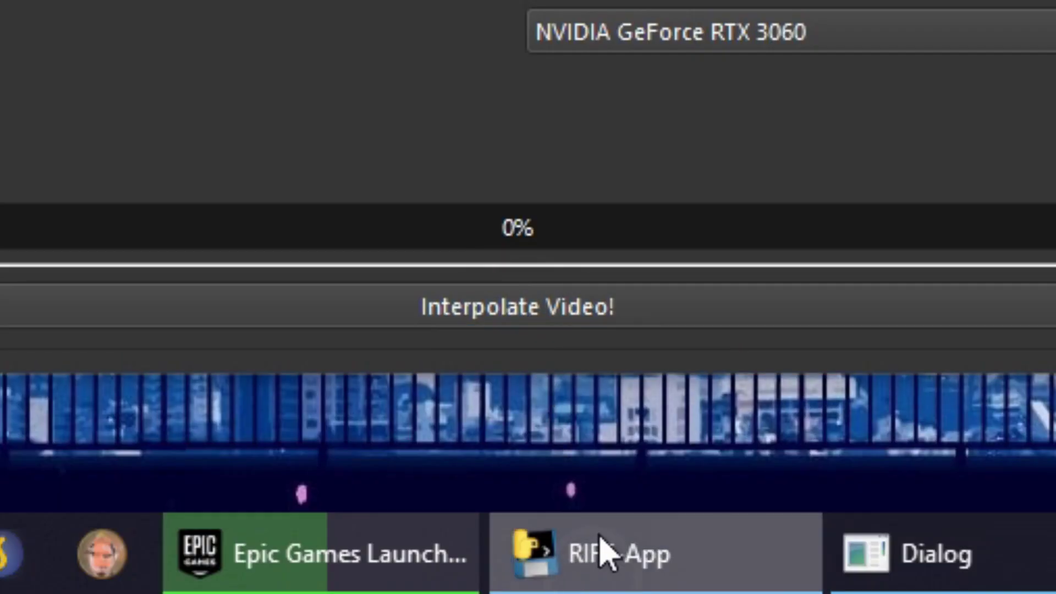
click(605, 552)
click(426, 364)
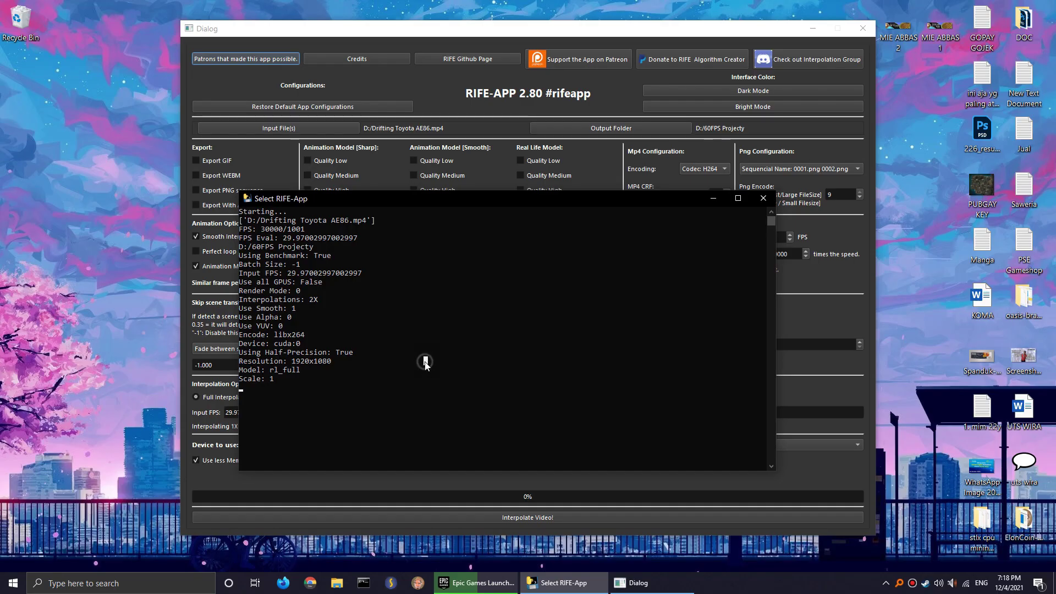
key(Return)
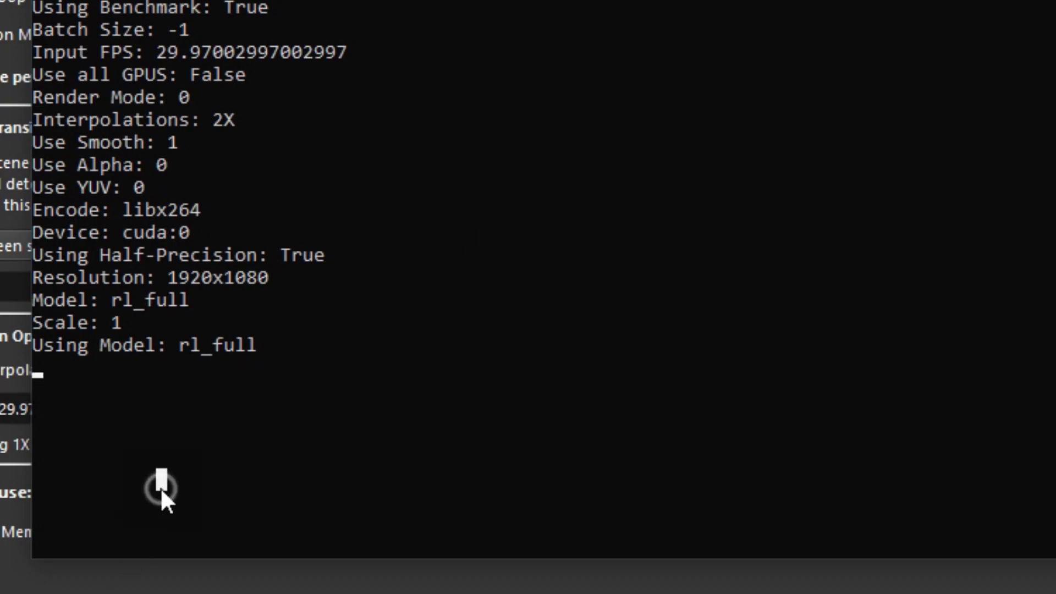
Monitor the frame progress and estimated render time in the console log.
click(198, 376)
click(89, 370)
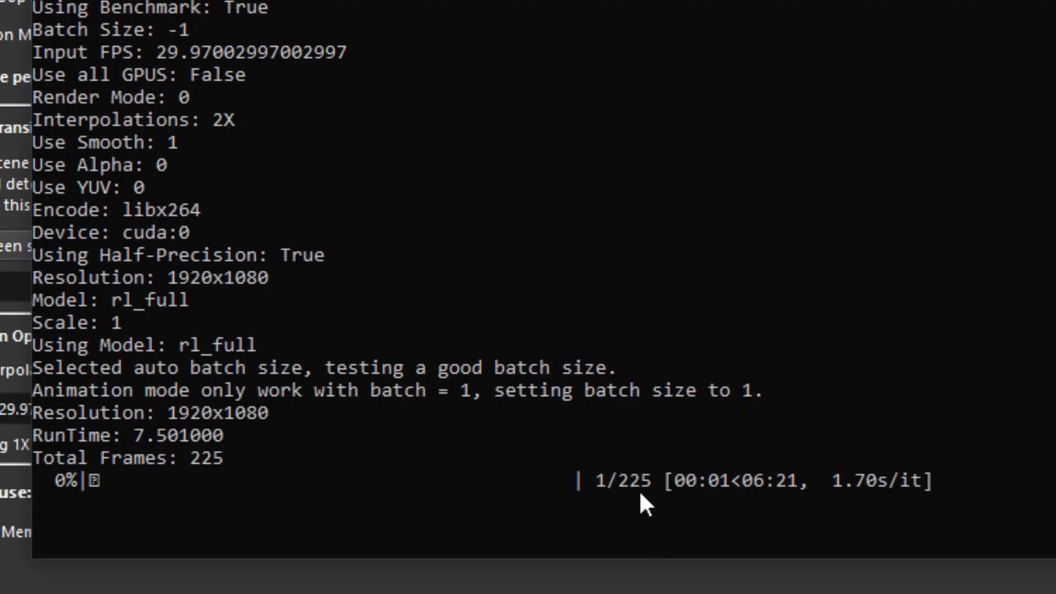
click(600, 484)
key(Return)
scroll(681, 497, down, 3)
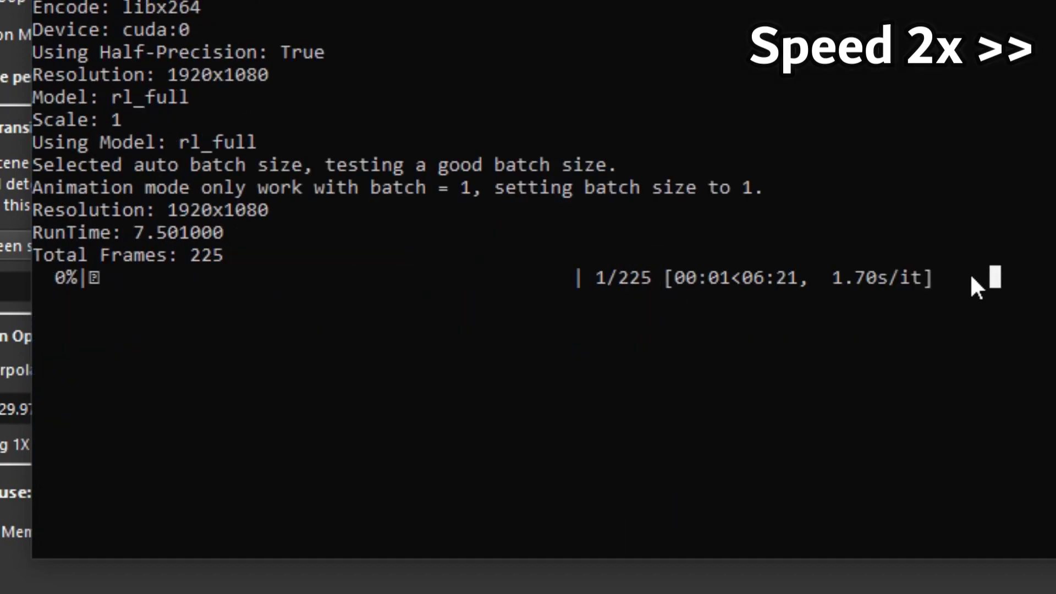
click(1006, 323)
click(969, 406)
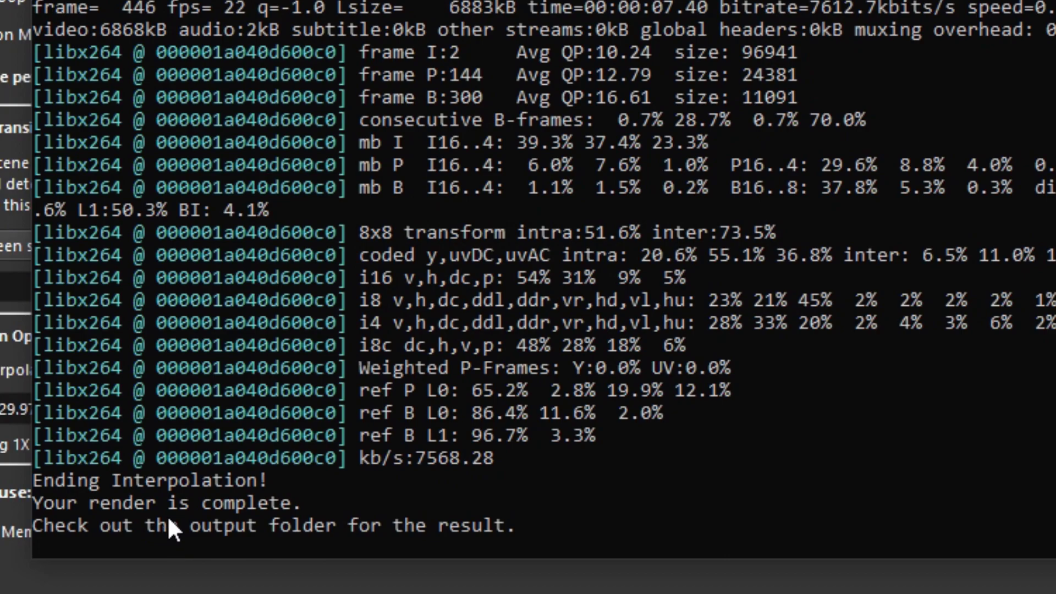
Read the closing lines of the console log for the render status and where the result is stored.
scroll(187, 403, down, 4)
click(37, 209)
click(105, 210)
click(230, 210)
click(285, 210)
click(83, 232)
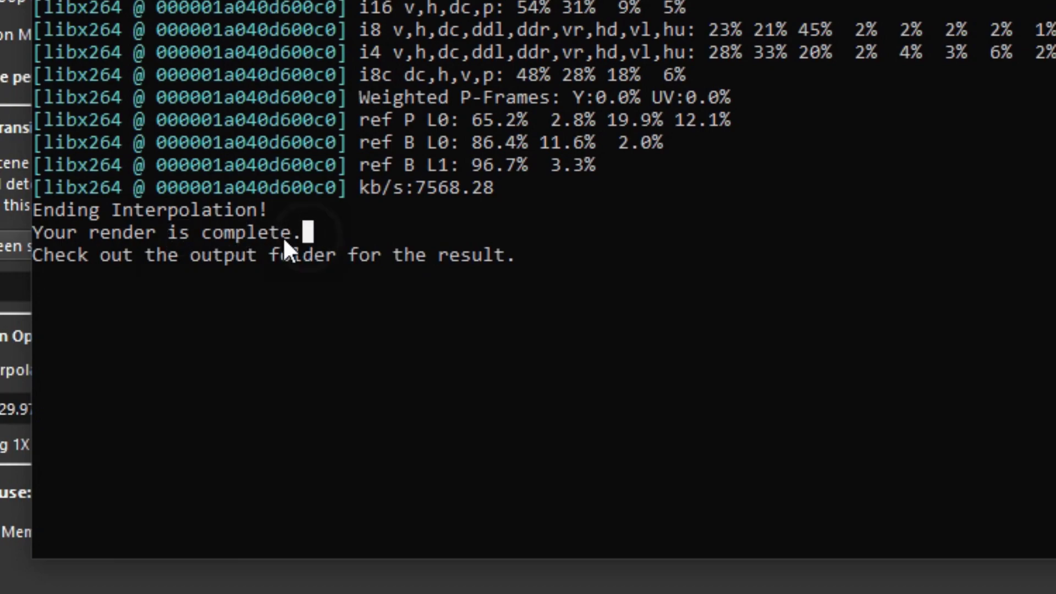
click(89, 255)
click(208, 256)
click(540, 255)
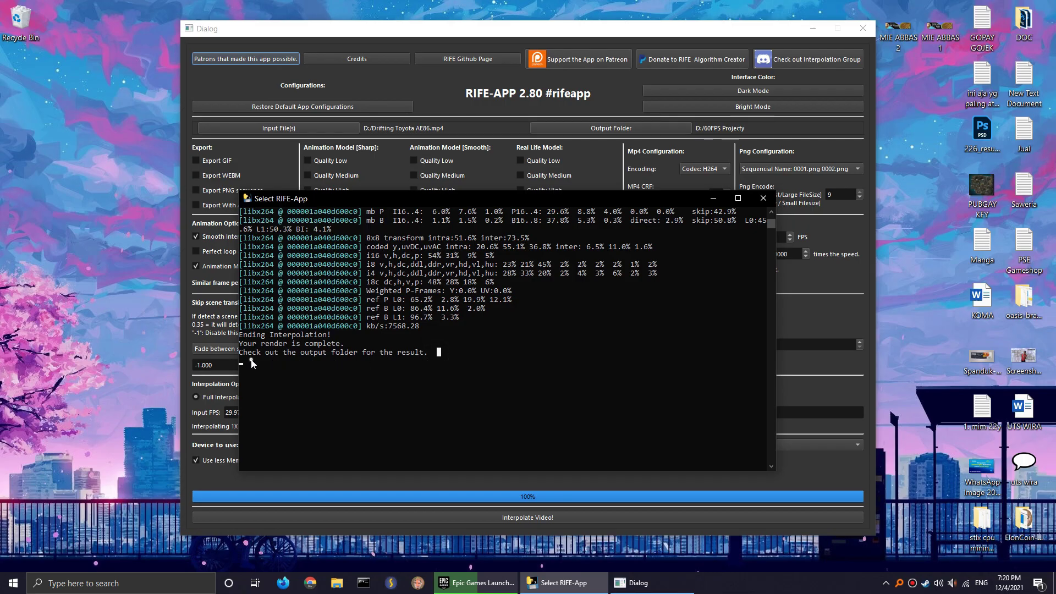
Move the console window off the RIFE-App settings and check the output folder path.
click(242, 364)
drag(649, 199, 658, 310)
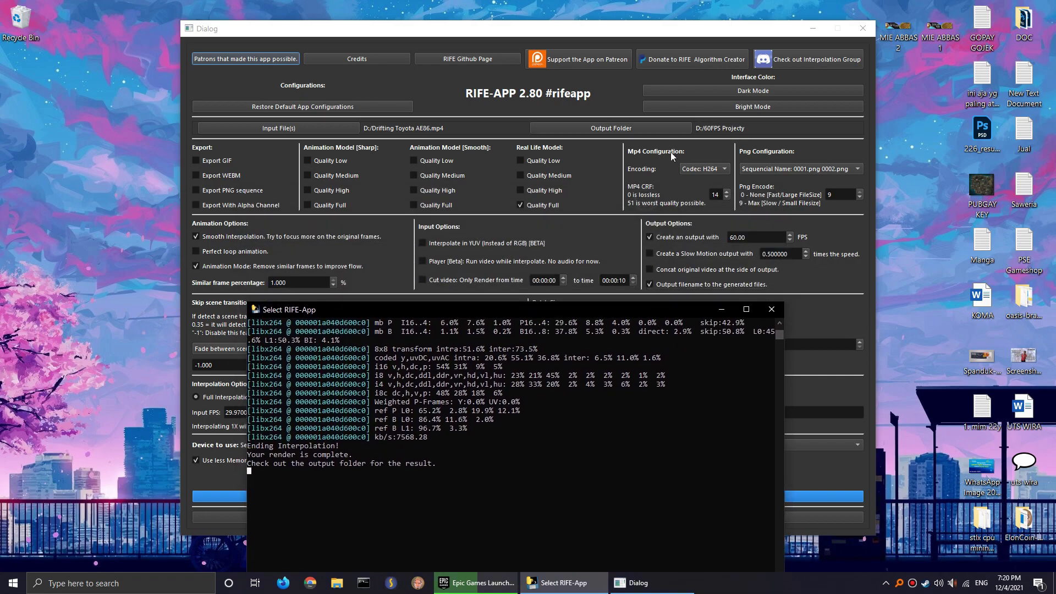
click(698, 129)
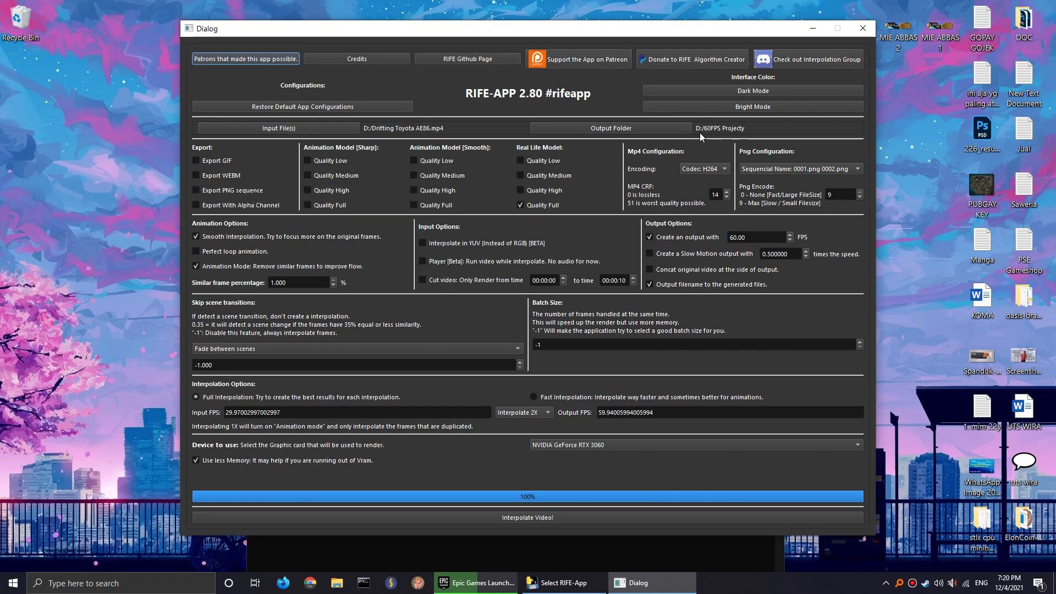
Close RIFE-App and open the 60FPS Projecty folder on the Seagate (D:) drive in File Explorer.
click(337, 583)
click(625, 583)
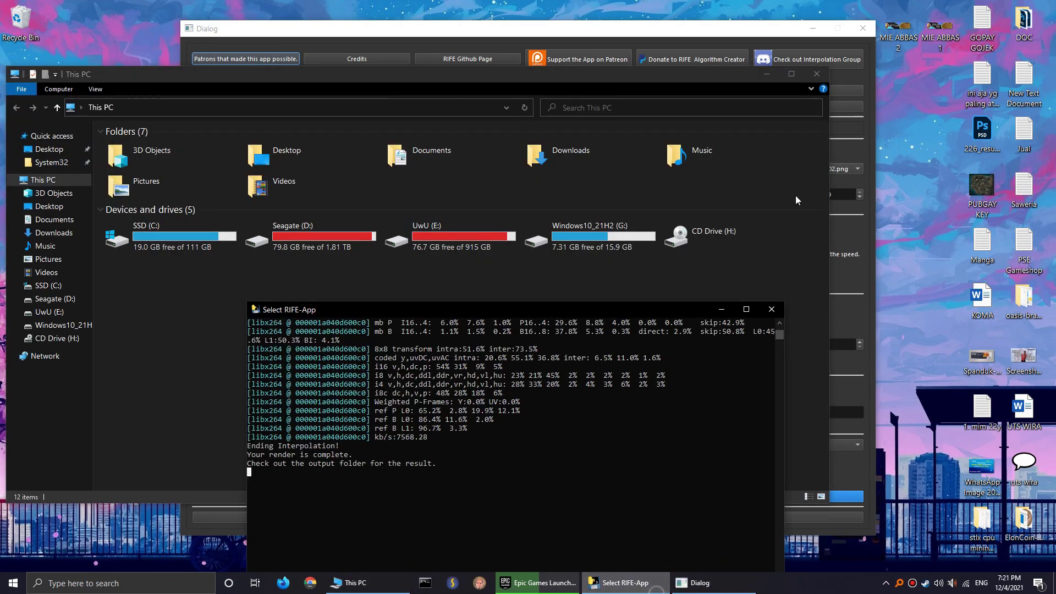
click(770, 311)
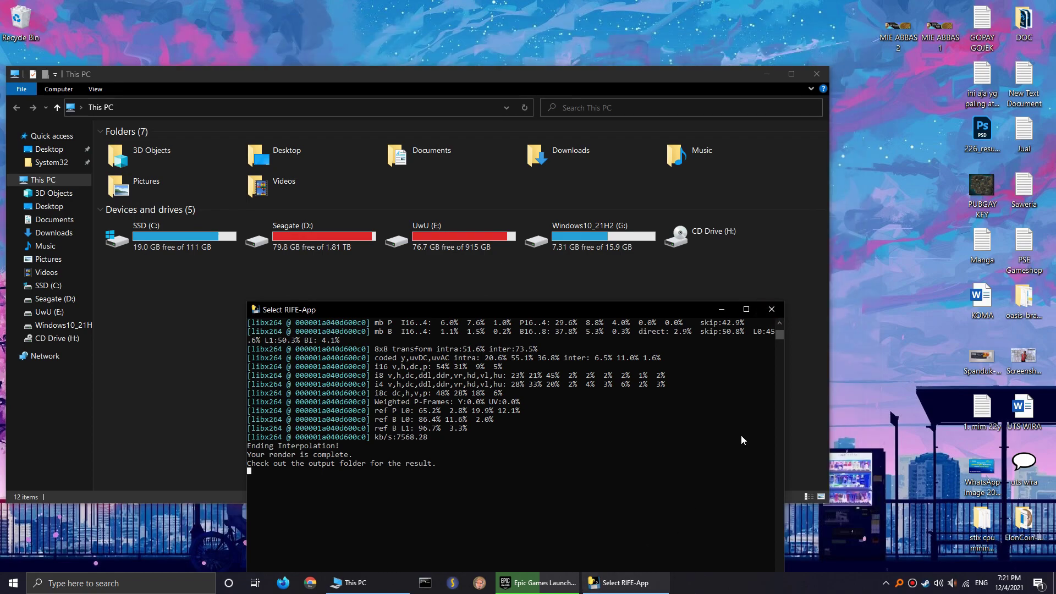
click(204, 352)
double_click(308, 236)
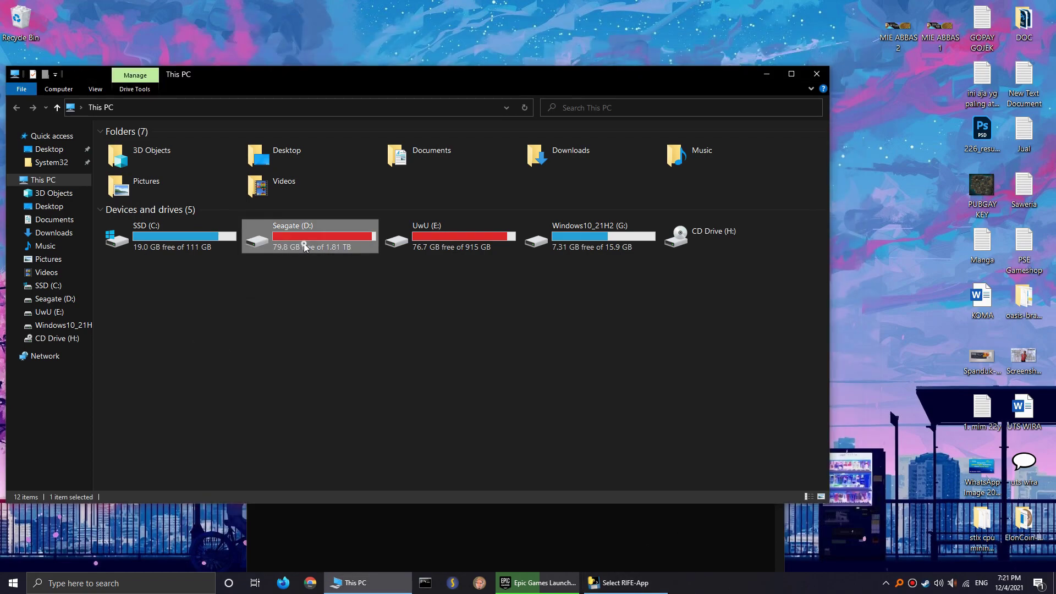
double_click(341, 185)
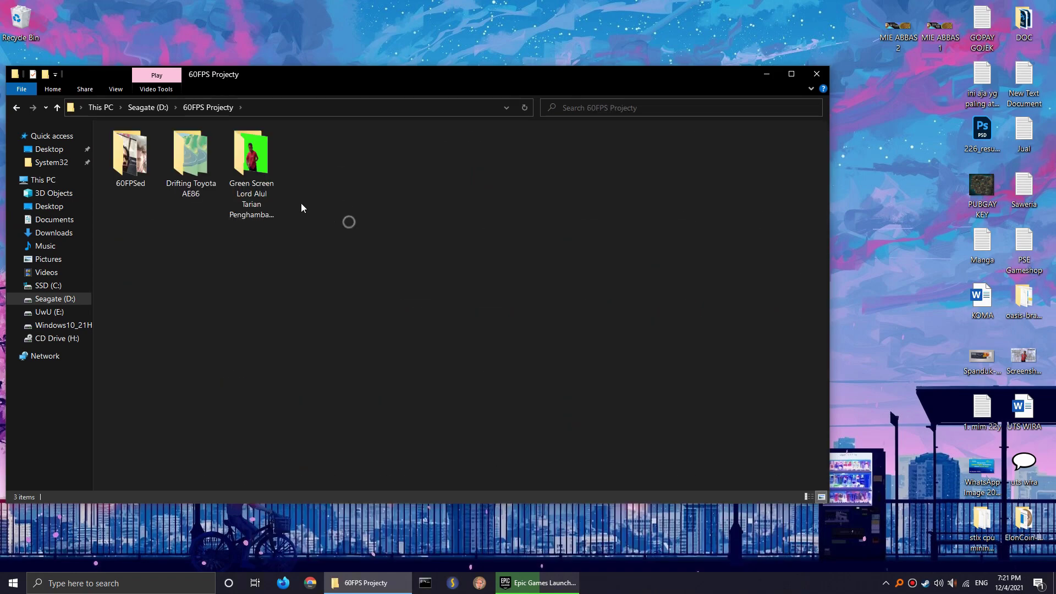
Copy the original Drifting Toyota AE86 video from the D: drive into the 60FPS Projecty folder.
click(77, 298)
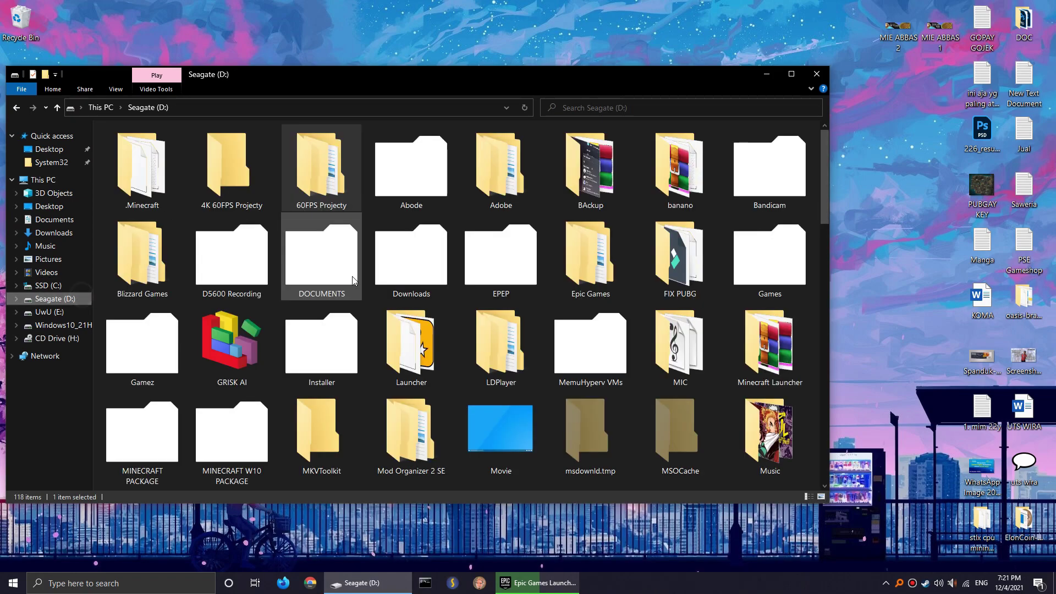
text(dr)
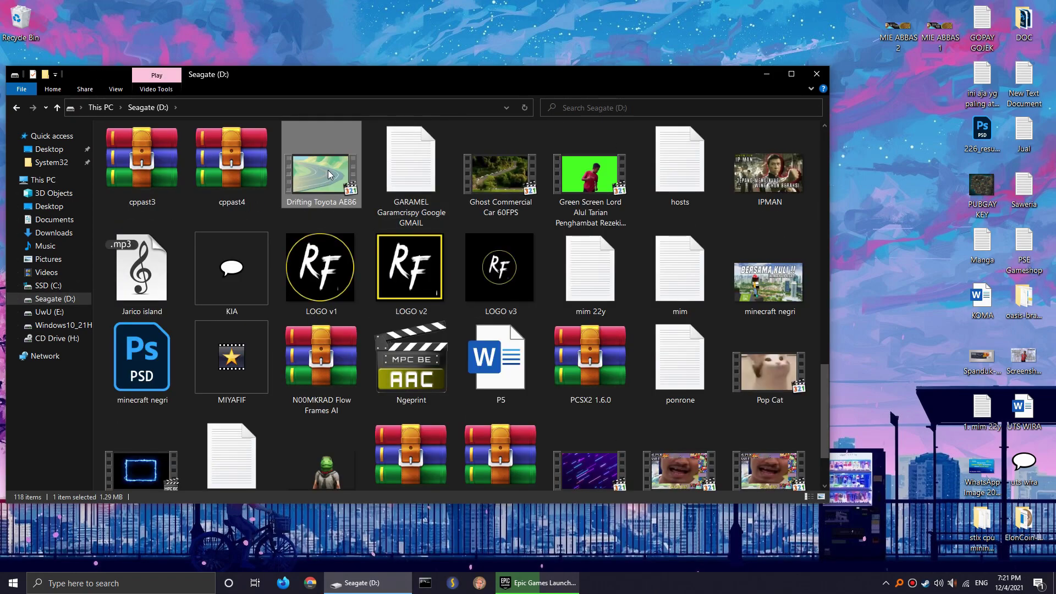
scroll(328, 175, up, 10)
double_click(318, 160)
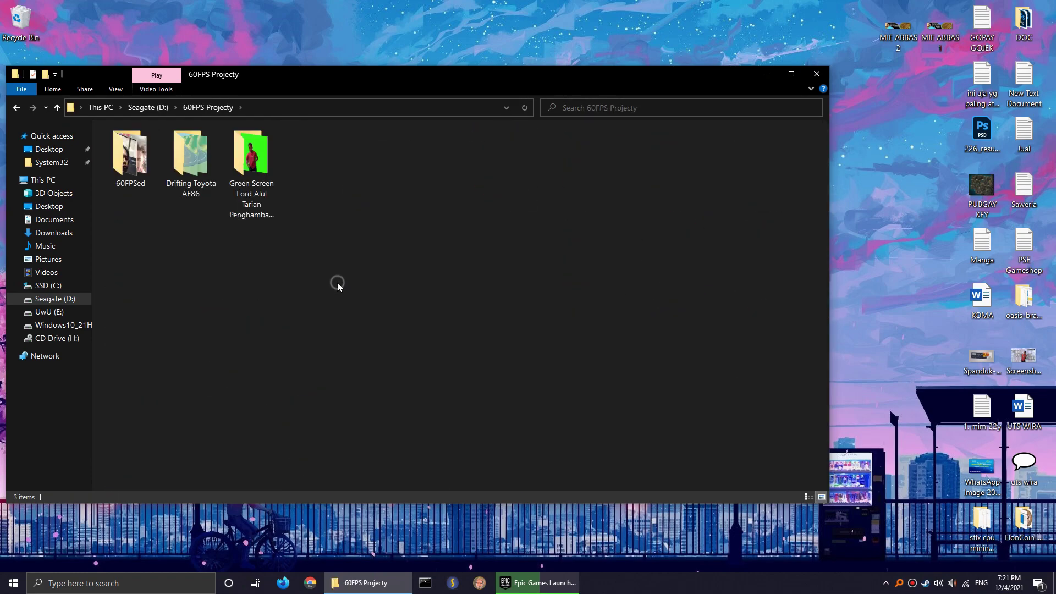
key(ctrl+v)
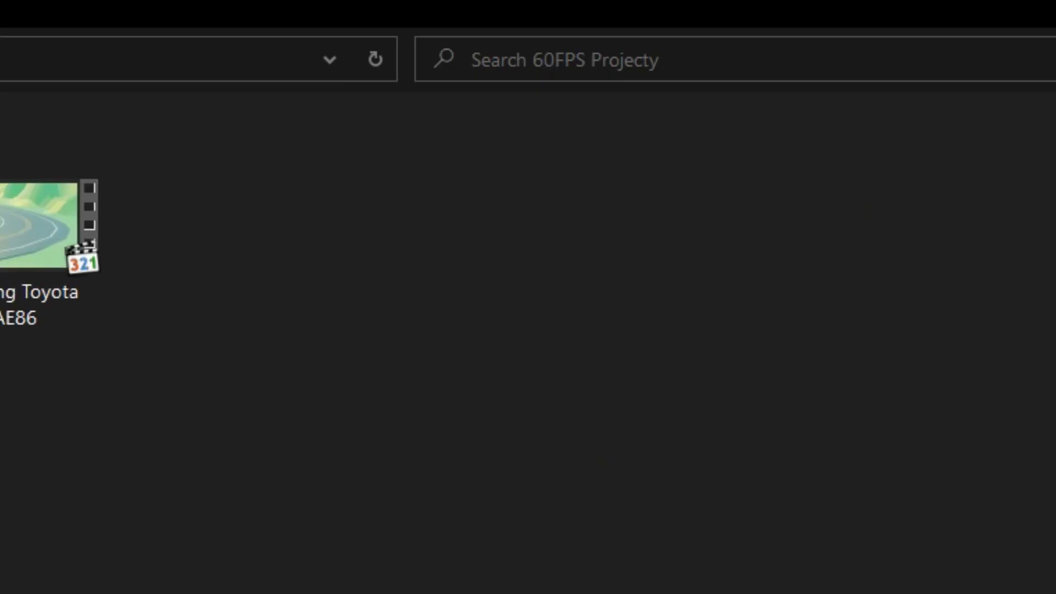
Rename the copied original video as Drifting Toyota AE86 ORI.
ctrl+scroll(416, 285, up, 2)
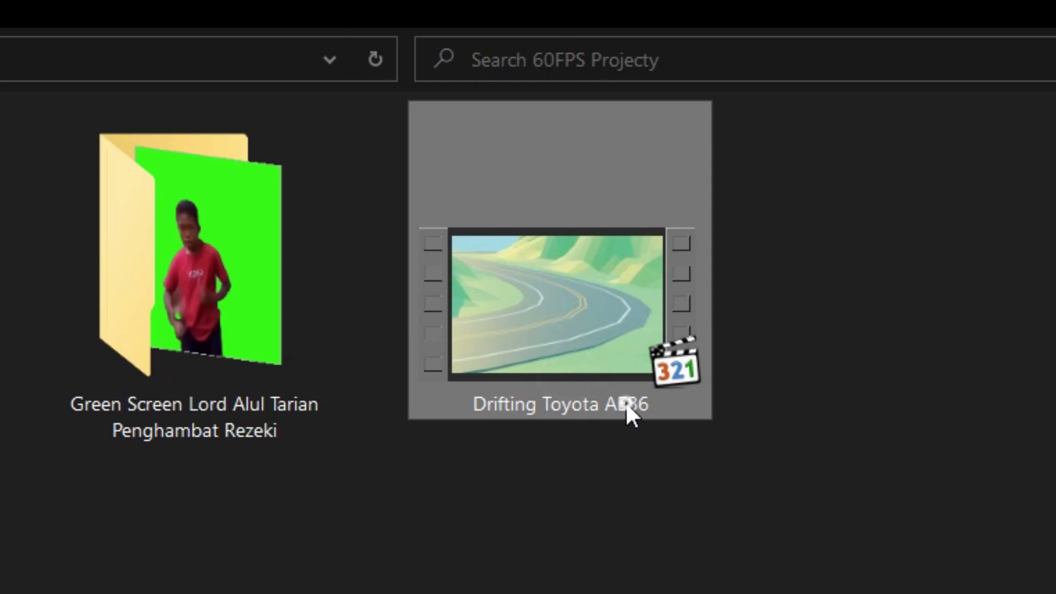
key(F2)
key(End)
text(ORI)
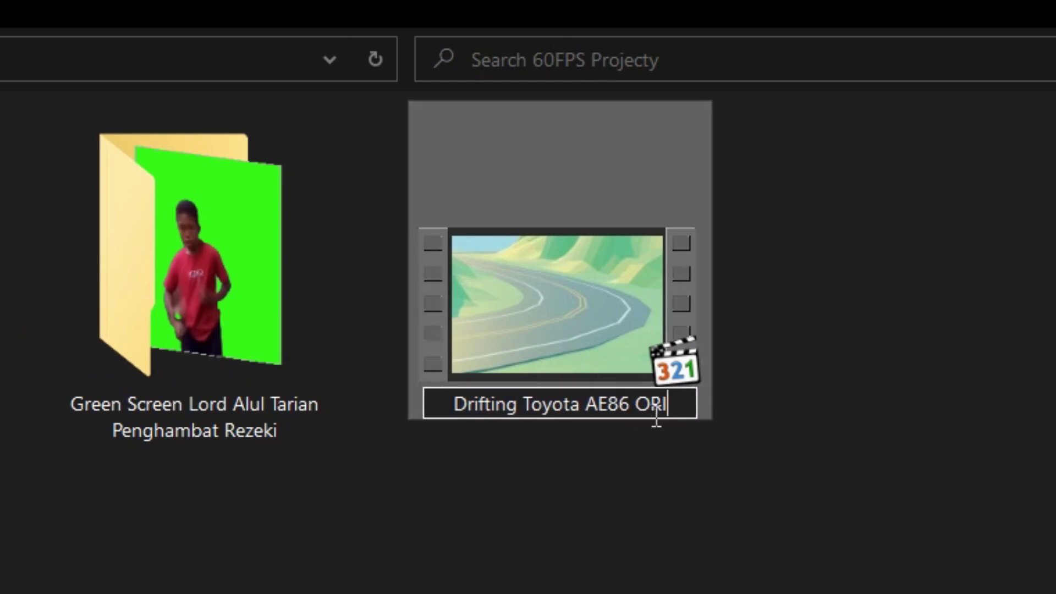
key(Return)
Open the Drifting Toyota AE86 output folder and delete the 59.94 fps renders, keeping the 60.0 fixed fps video.
double_click(319, 198)
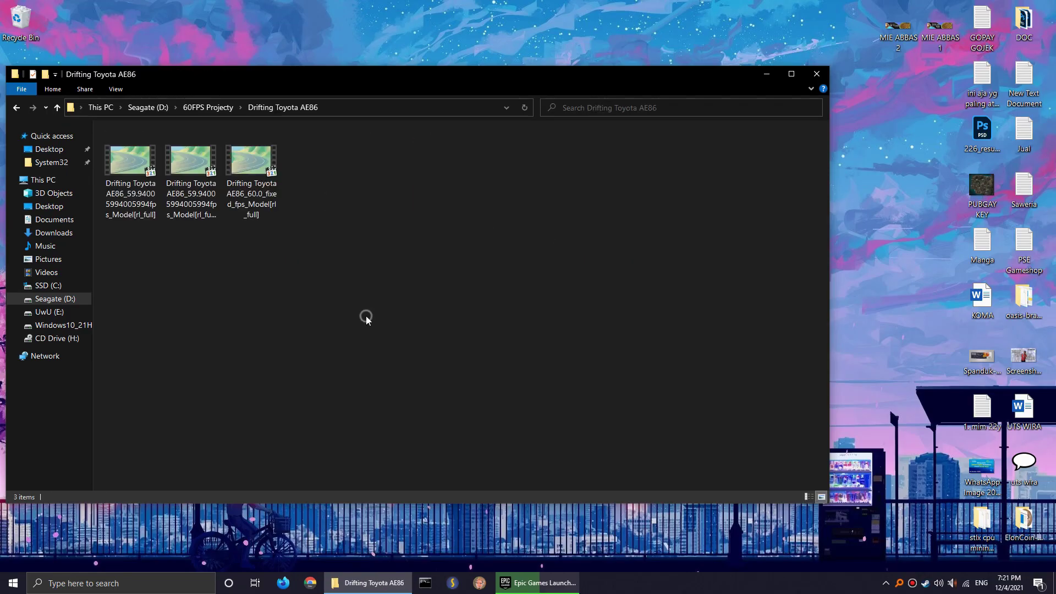
click(137, 195)
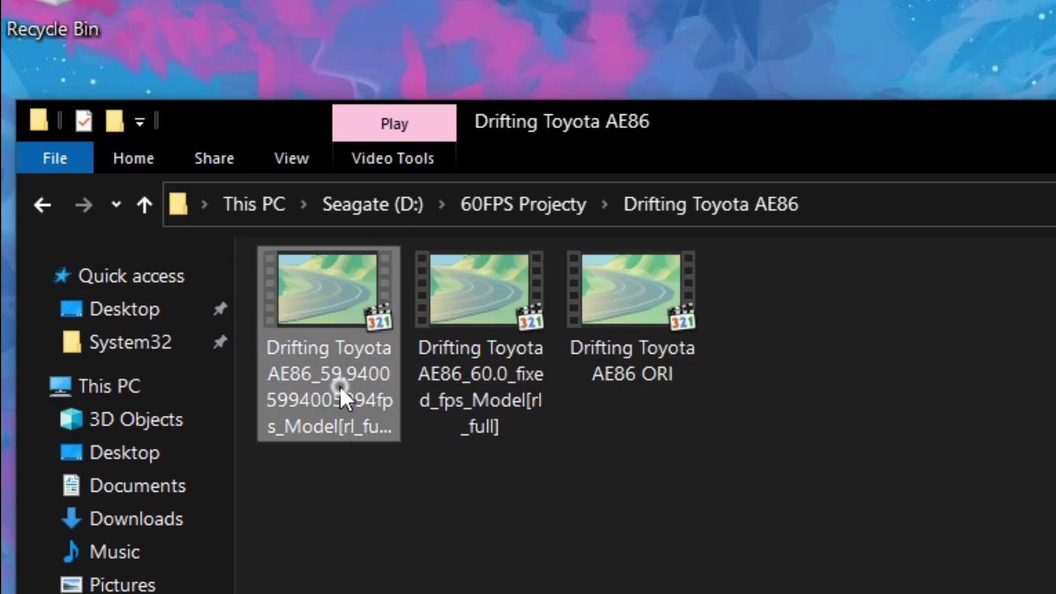
double_click(637, 370)
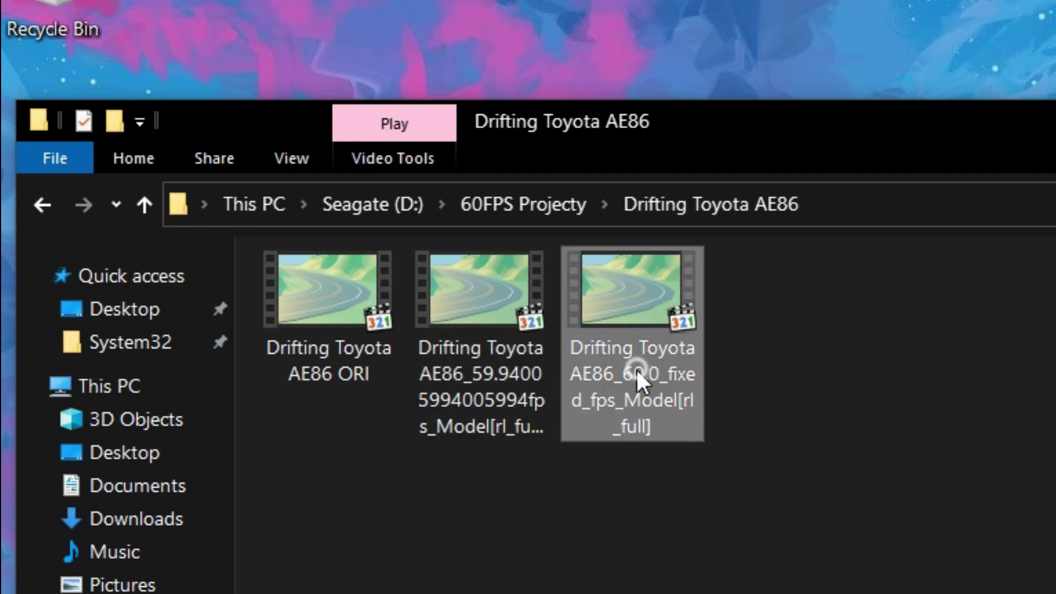
click(486, 358)
right_click(487, 357)
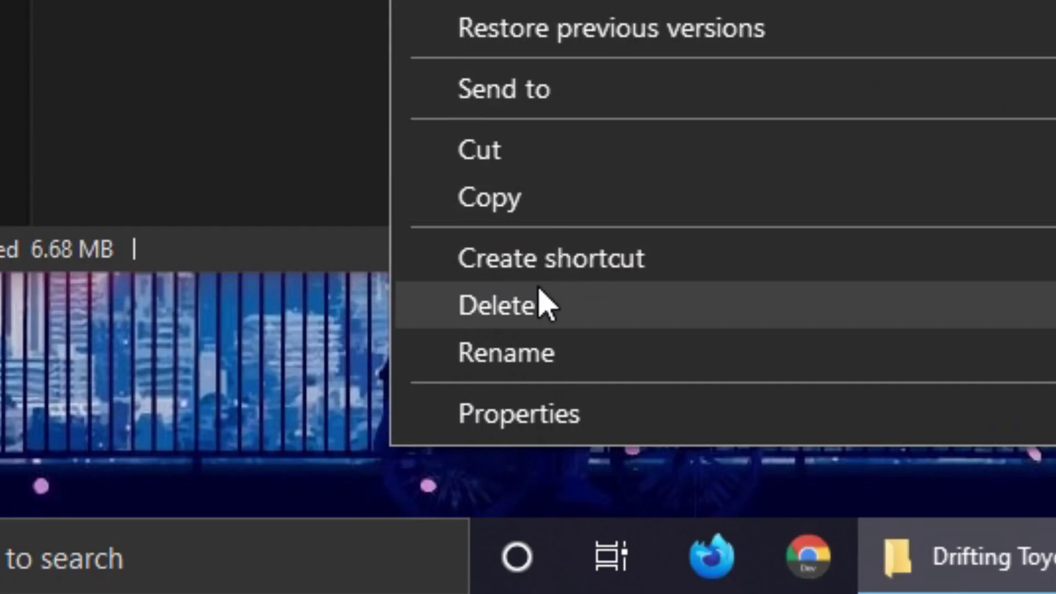
click(542, 305)
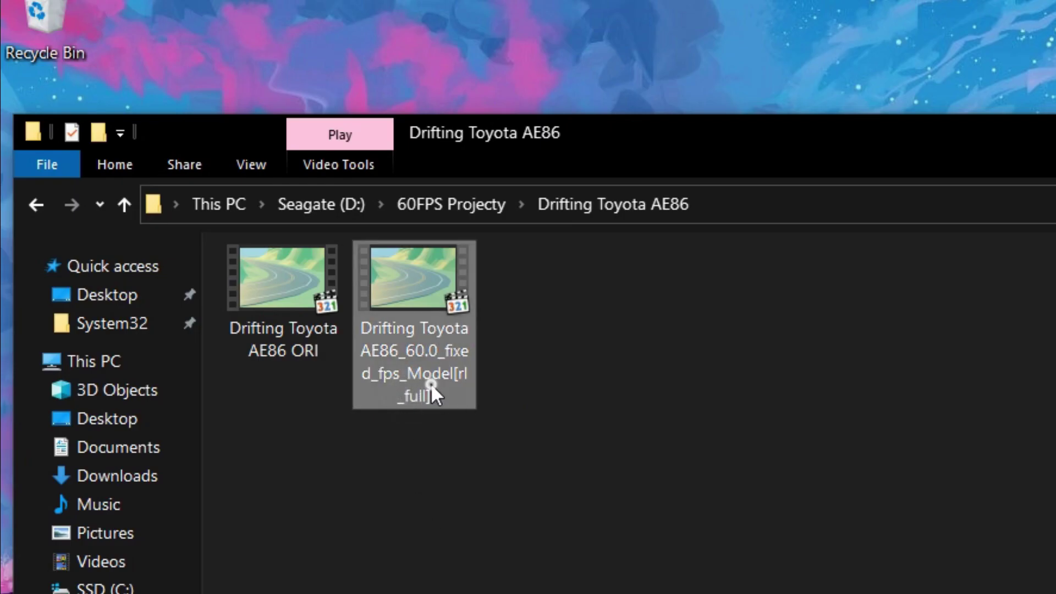
Rename the 60.0 fixed fps render as Drifting Toyota AE86 60.0.
click(438, 374)
click(438, 374)
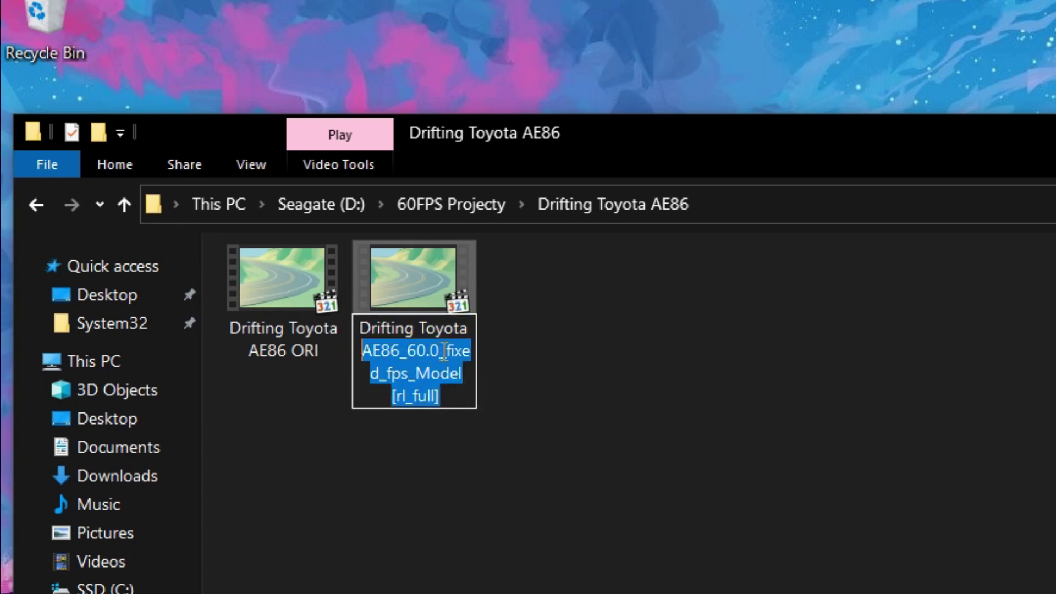
drag(465, 392, 440, 350)
key(Delete)
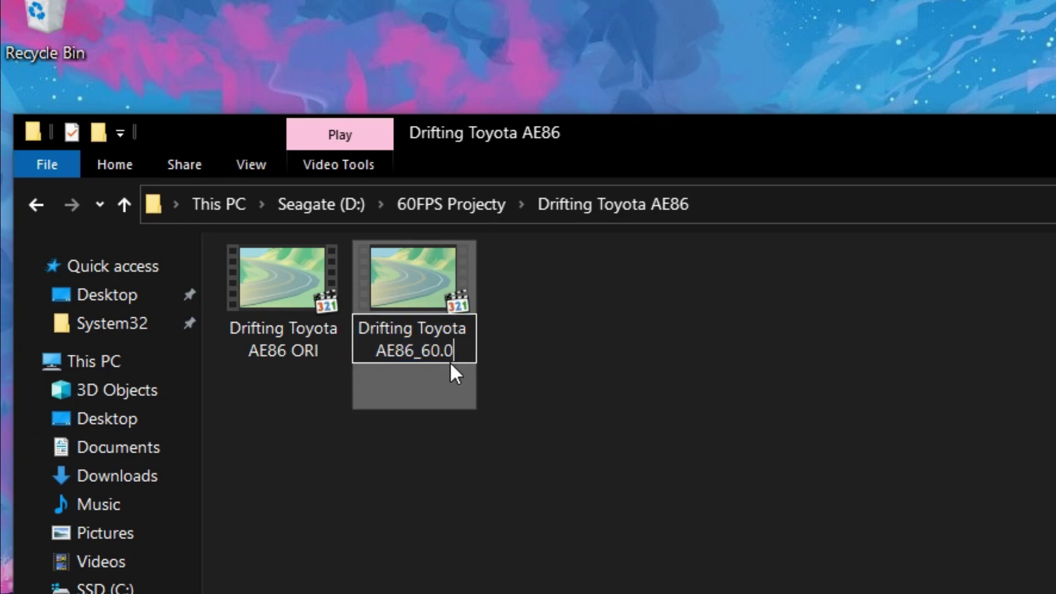
key(BackSpace)
click(537, 441)
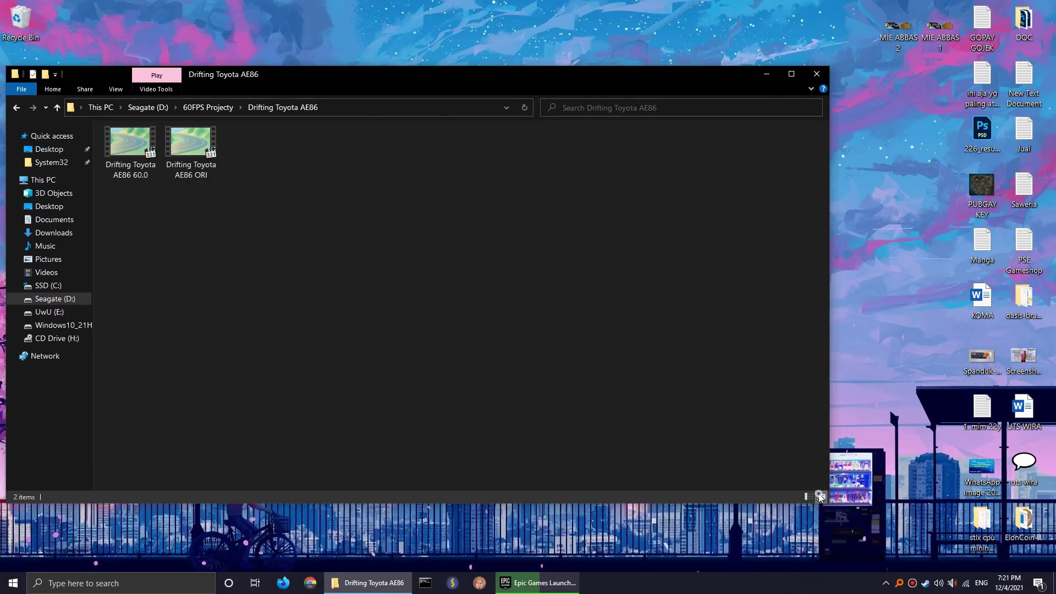
Play the ORI video and the 60.0 video one after the other to compare their smoothness.
ctrl+scroll(613, 532, up, 3)
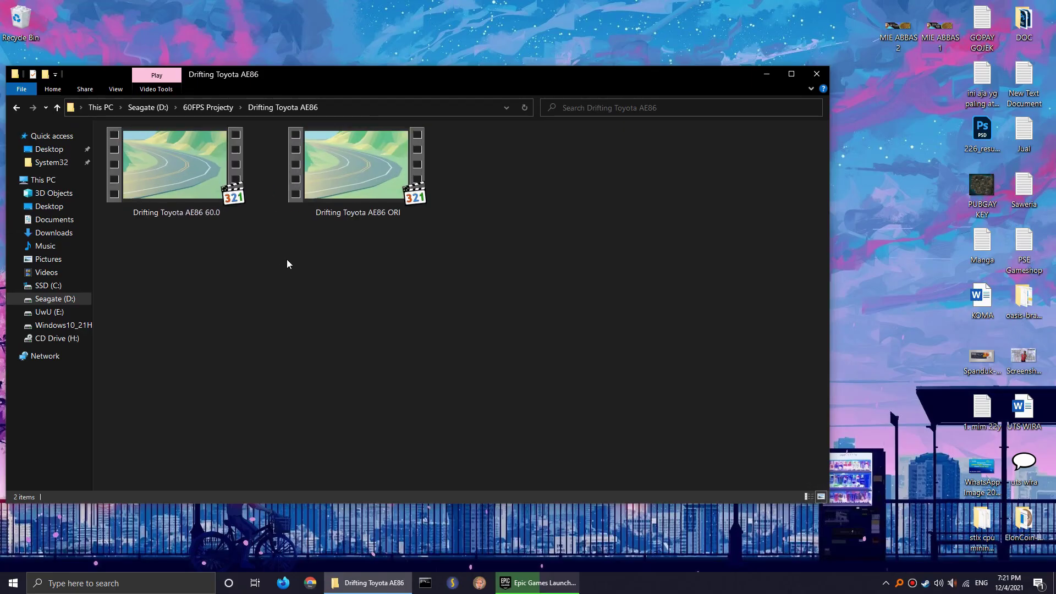
click(361, 202)
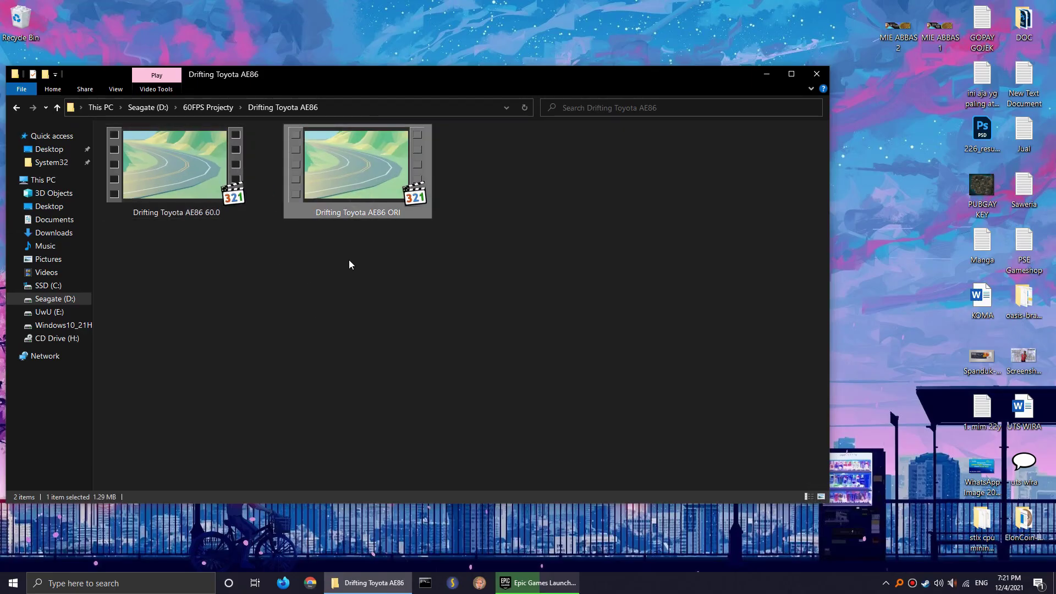
click(350, 242)
click(362, 175)
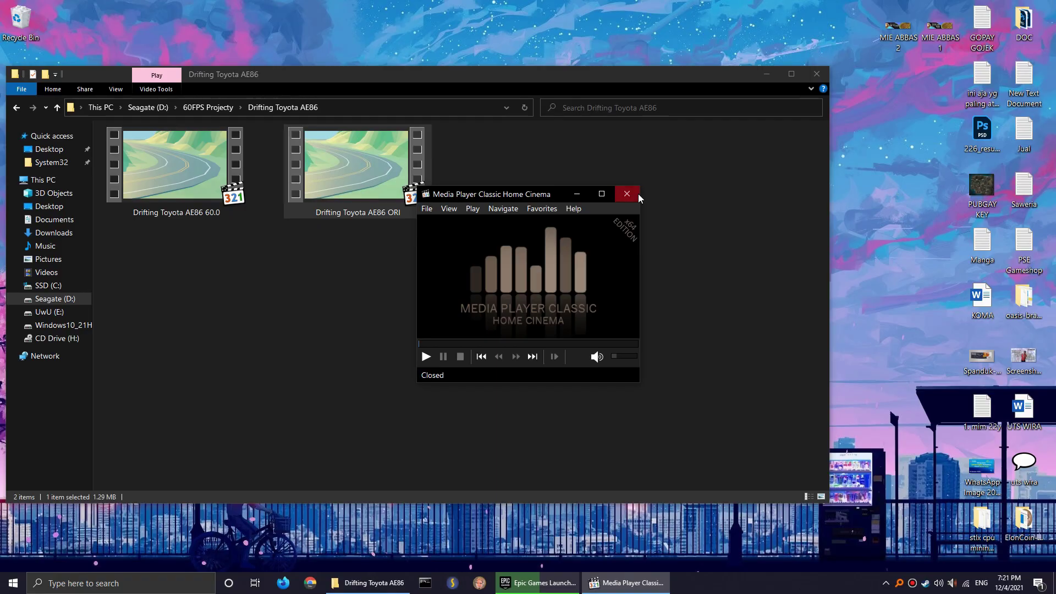
click(627, 194)
double_click(175, 165)
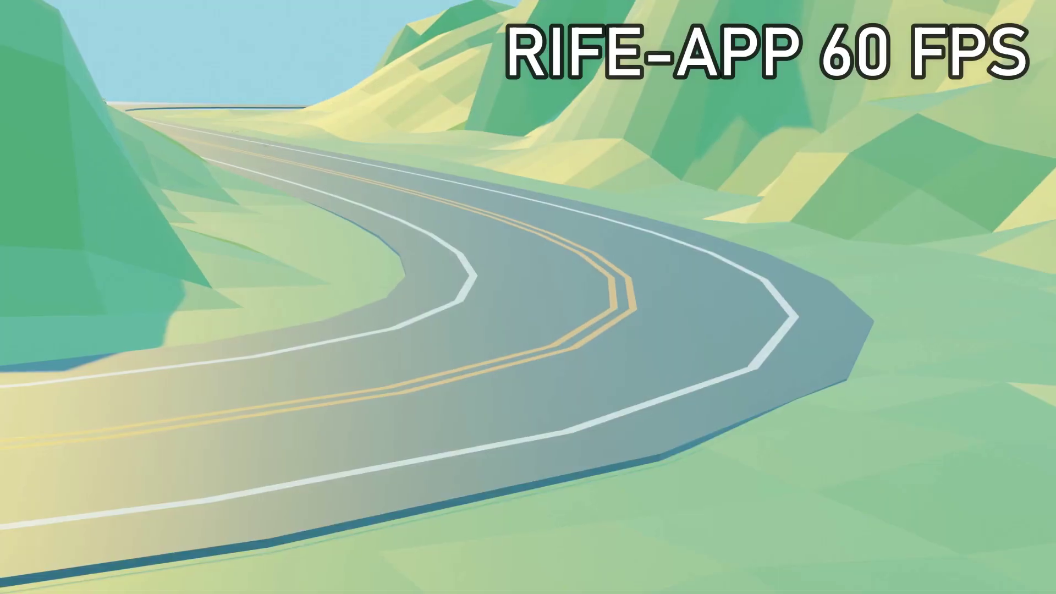